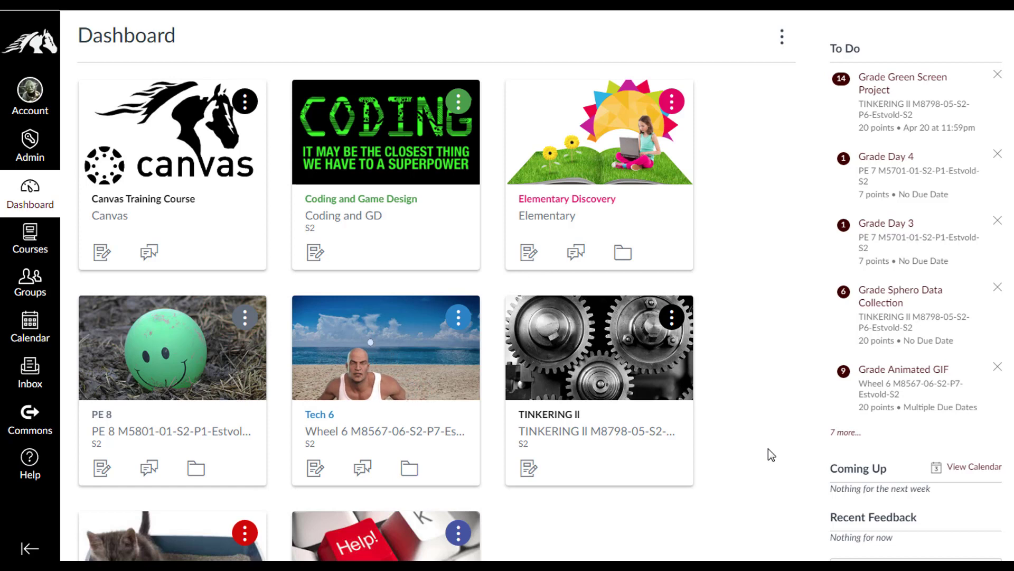
From the Canvas Training Course's Quizzes page, start a new quiz
left_click(163, 201)
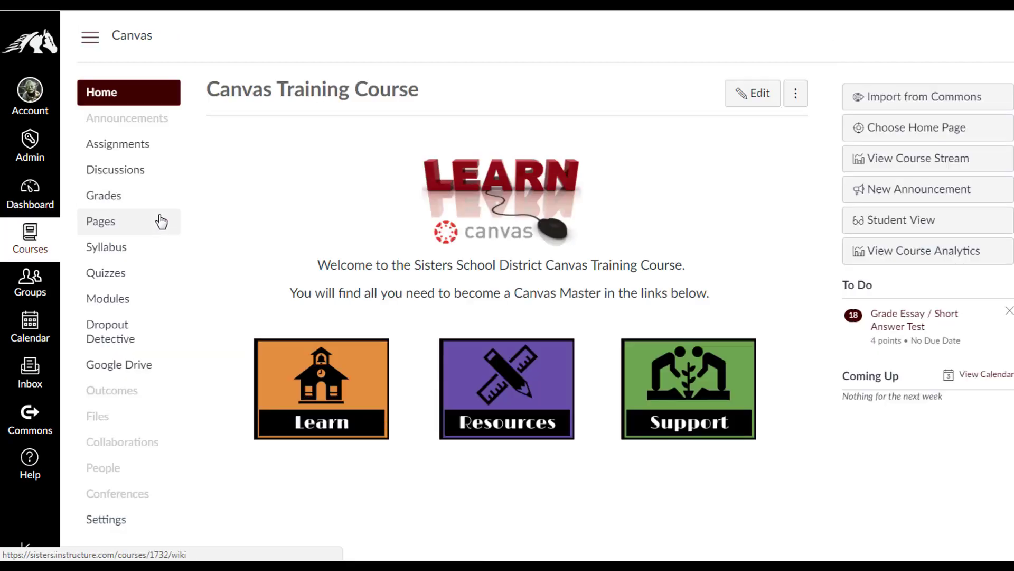
left_click(111, 280)
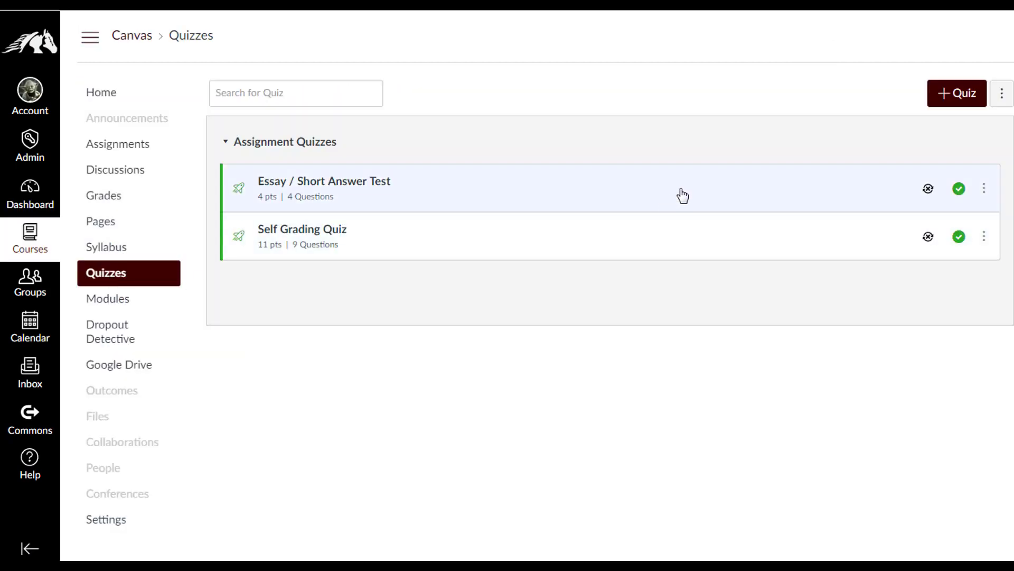
left_click(957, 101)
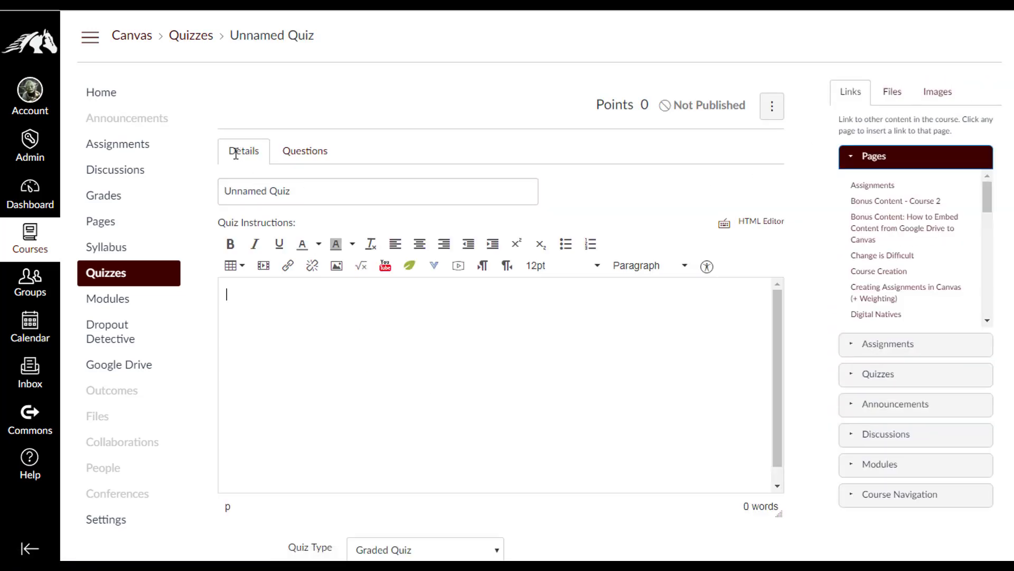
Title the quiz 'Math Test' and paste the prepared instructions into Quiz Instructions
left_click_drag(308, 195, 208, 197)
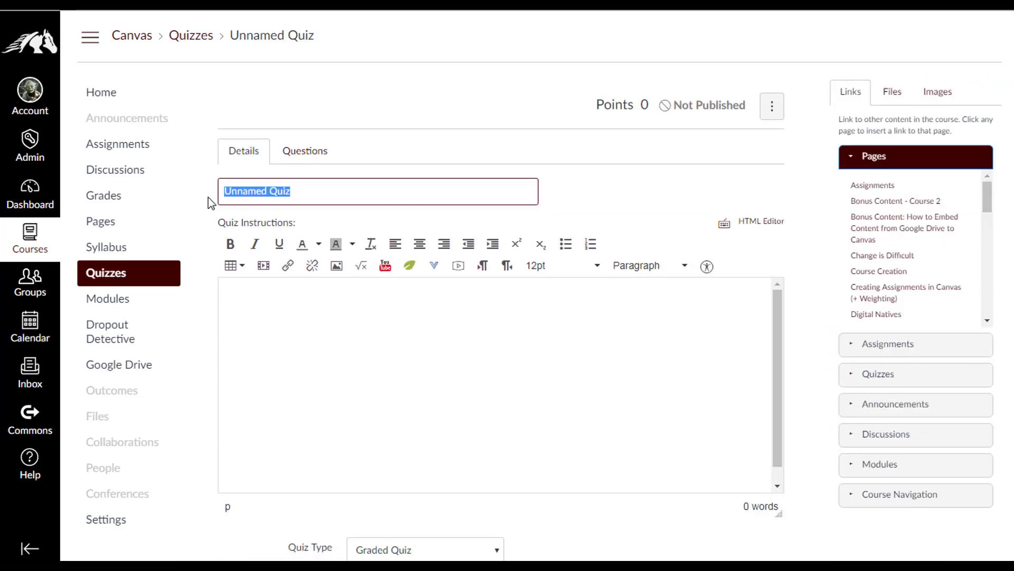
type("Math Te")
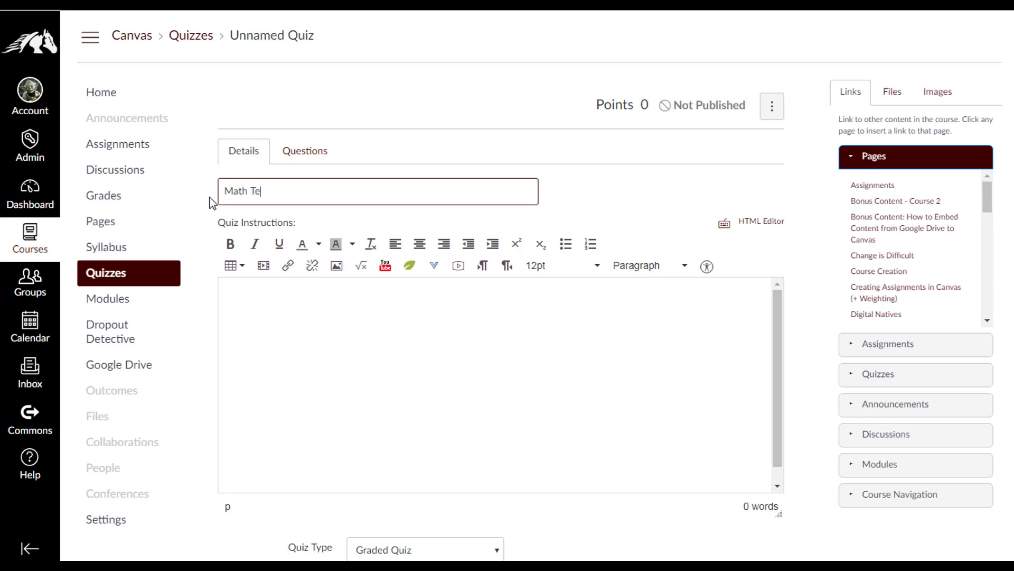
type("st")
left_click(269, 294)
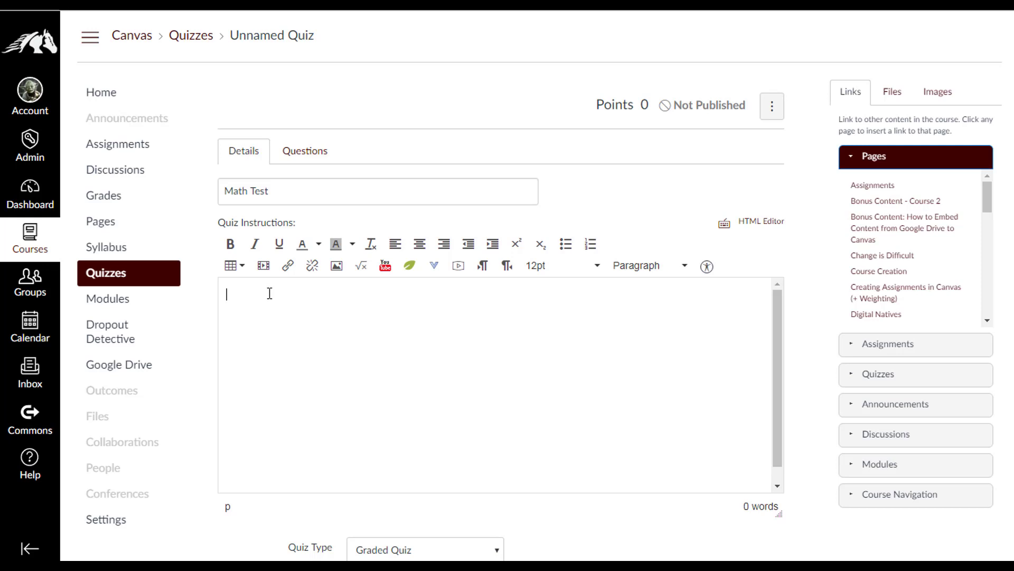
type("Please complete this test, and show your work.  Once you have complete the test, please turn in your work paper.")
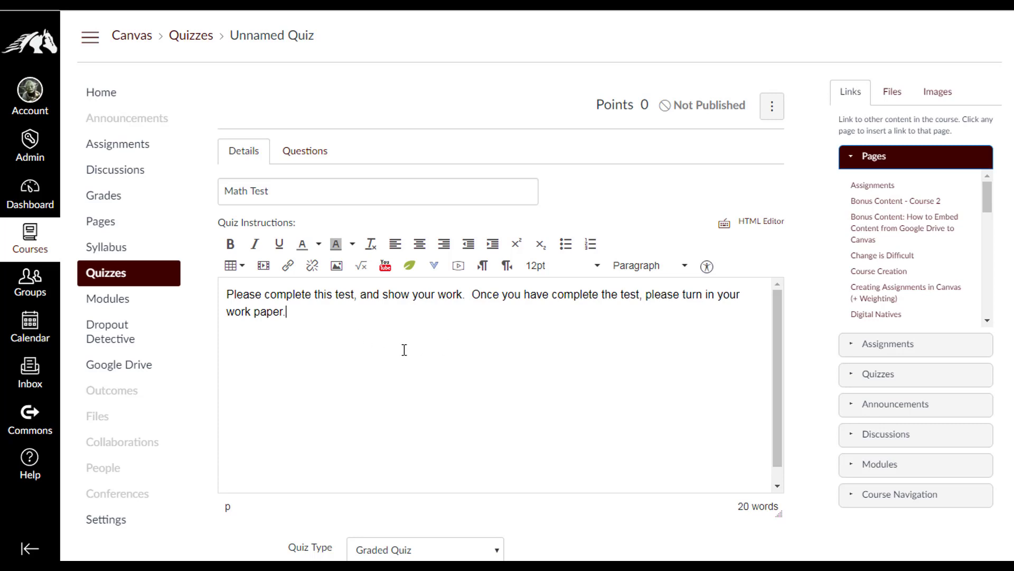
scroll(404, 350, "down", 1)
scroll(713, 355, "down", 4)
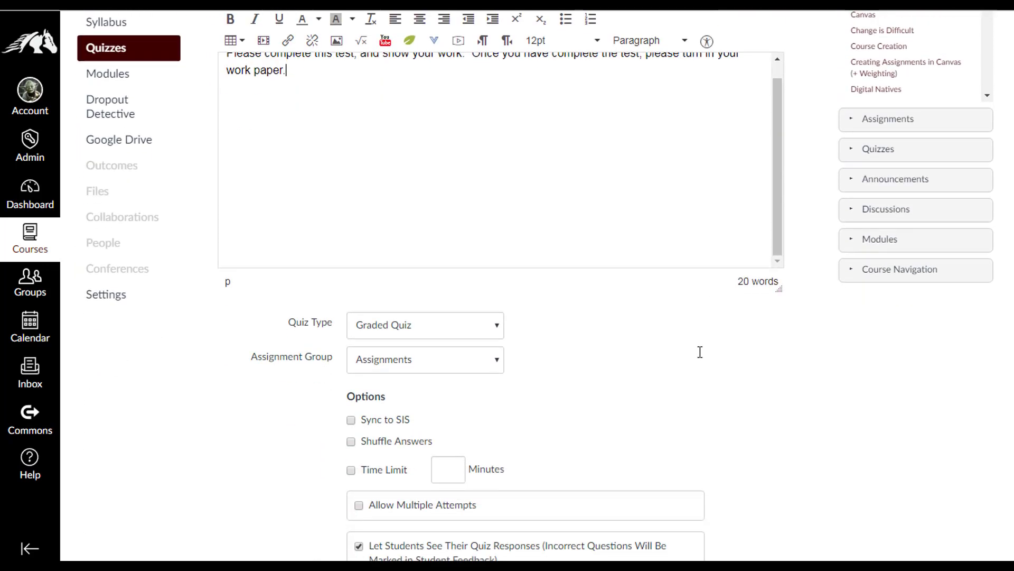
scroll(700, 352, "down", 1)
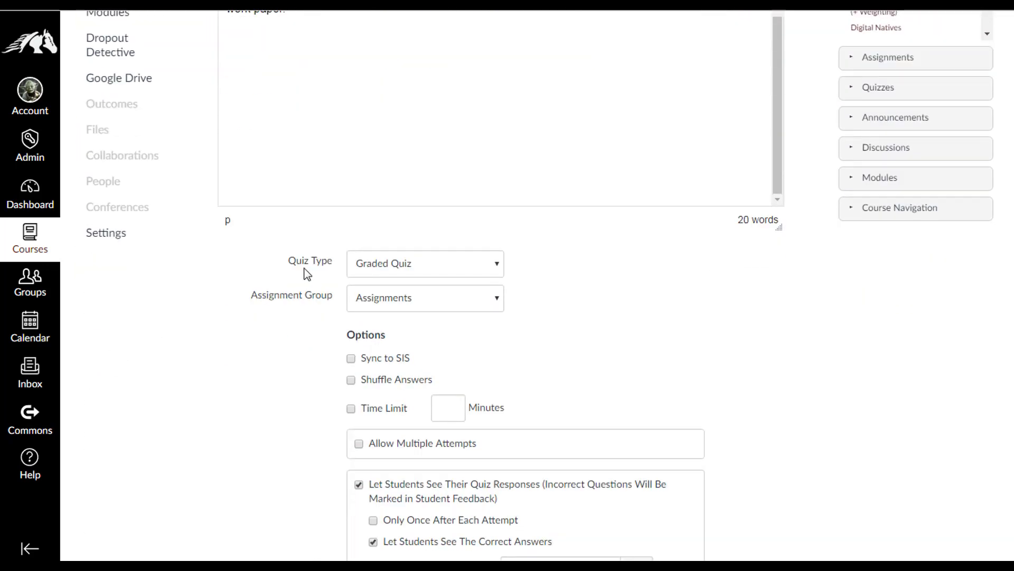
left_click(492, 270)
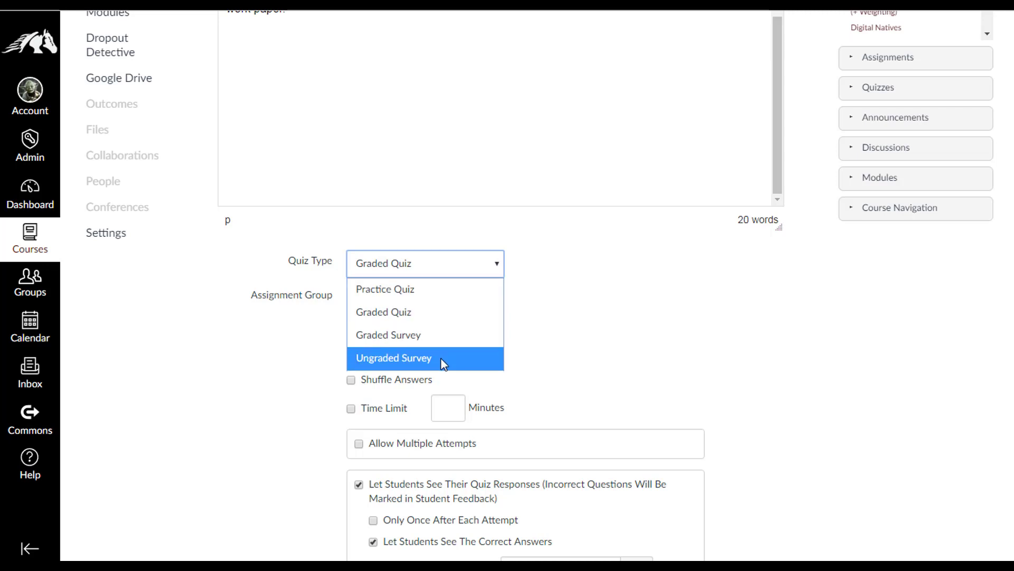
left_click(426, 314)
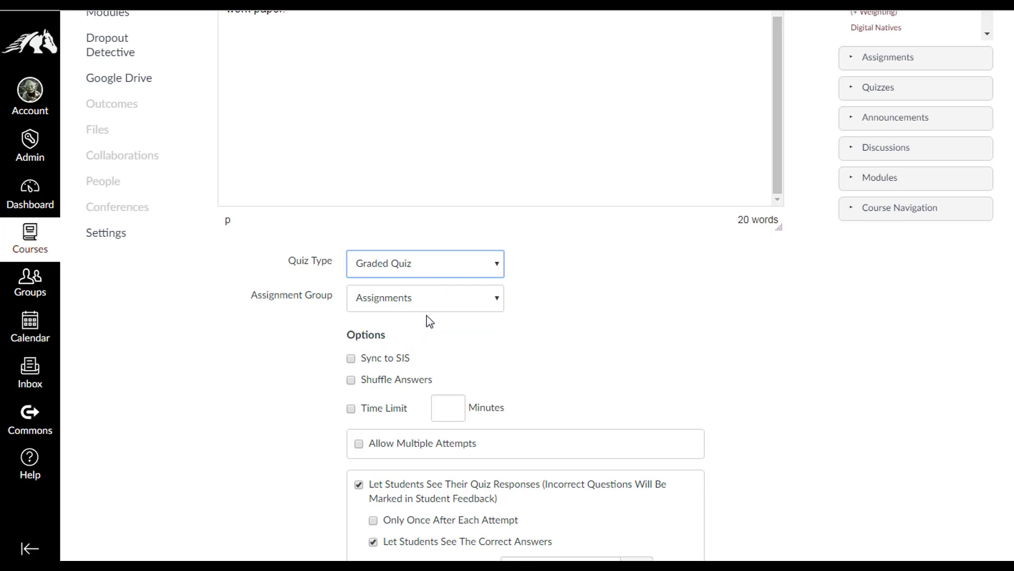
left_click(478, 300)
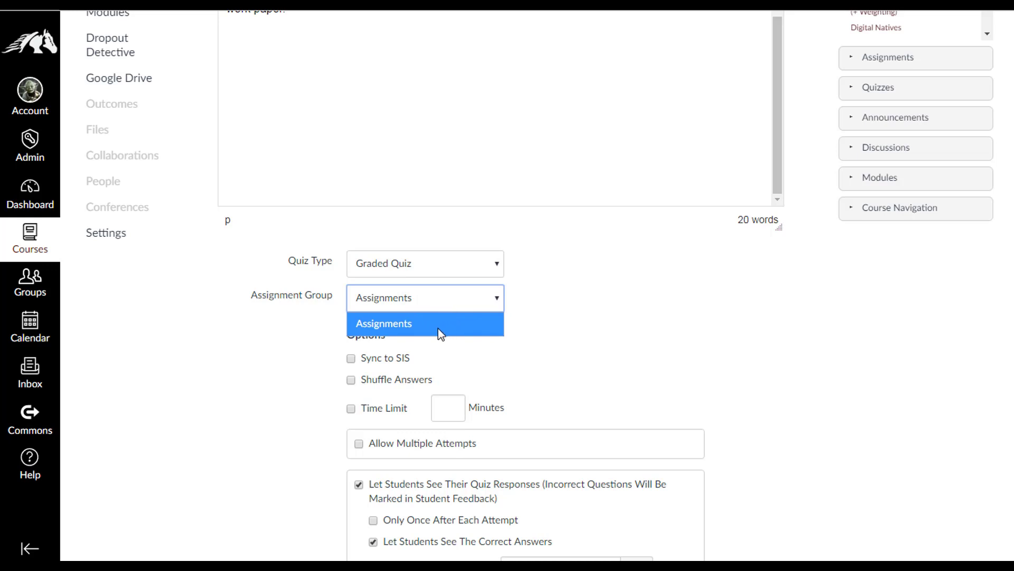
left_click(469, 299)
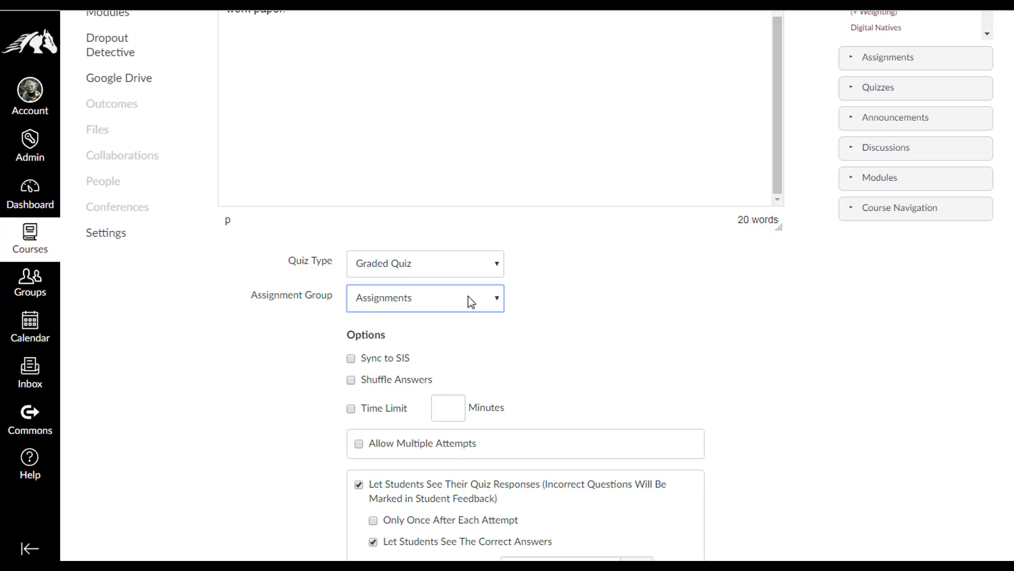
Turn on Shuffle Answers, leaving Time Limit unchecked after trying it
scroll(416, 333, "down", 1)
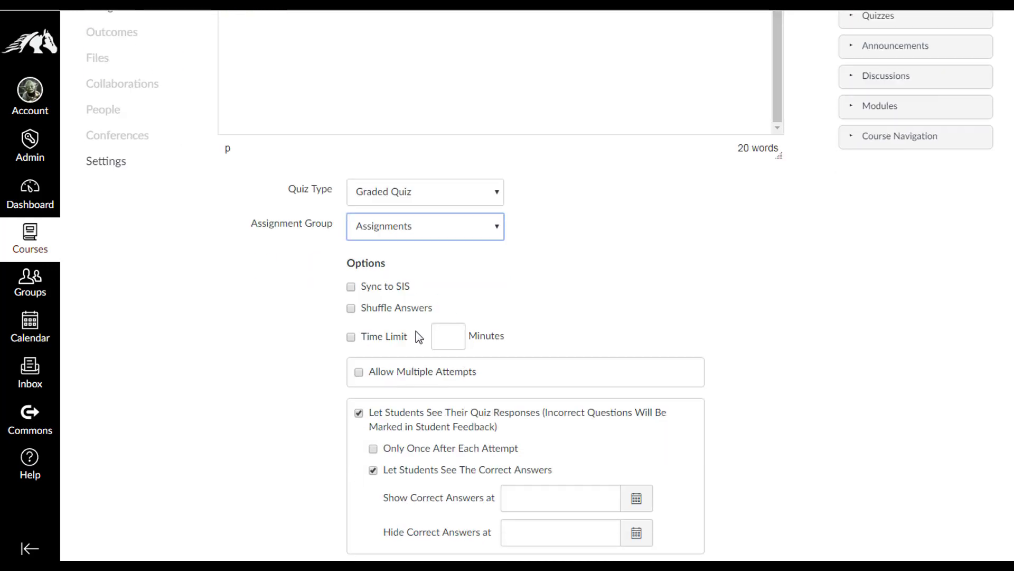
left_click(351, 308)
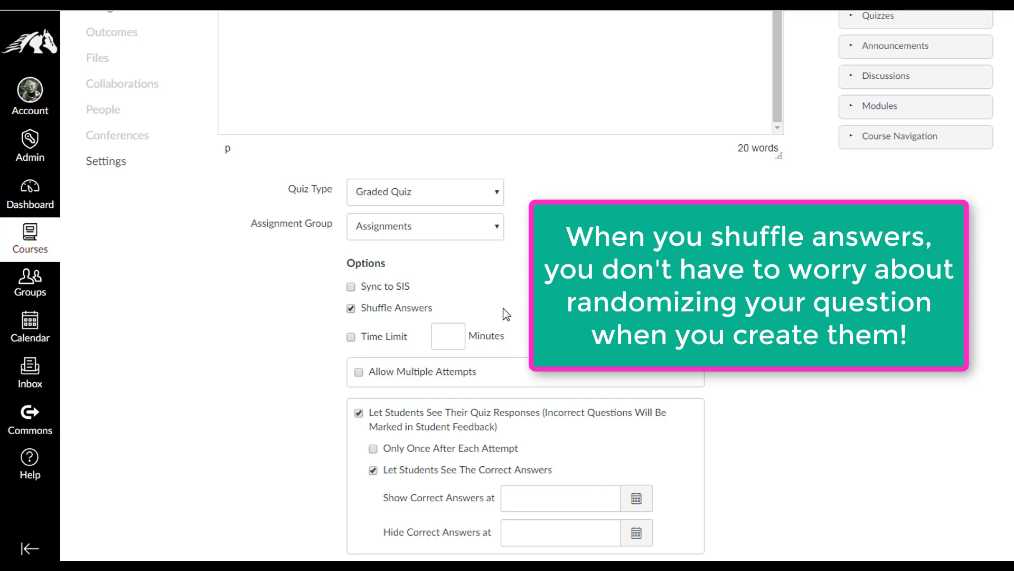
scroll(506, 314, "down", 1)
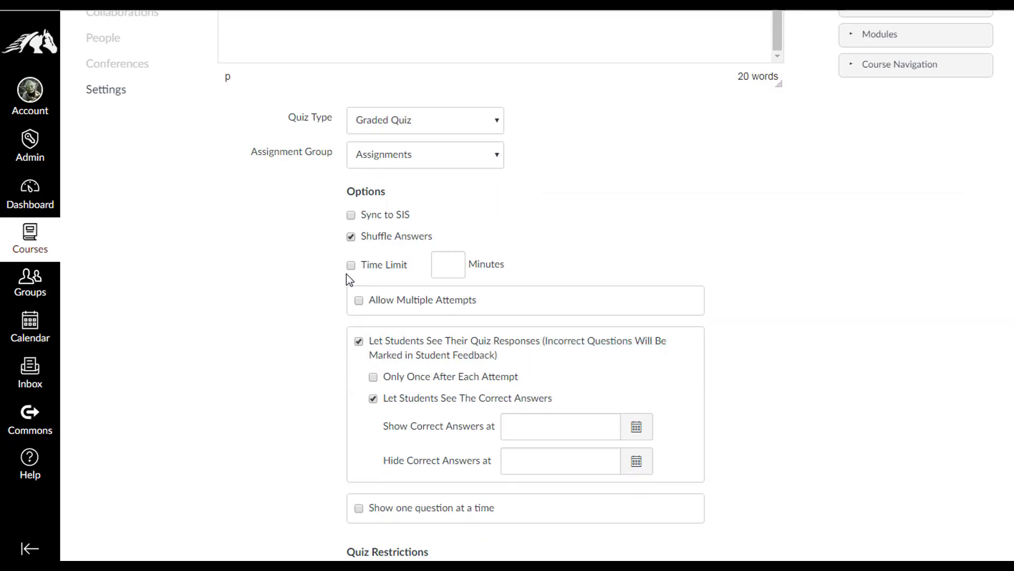
left_click(351, 266)
left_click(351, 266)
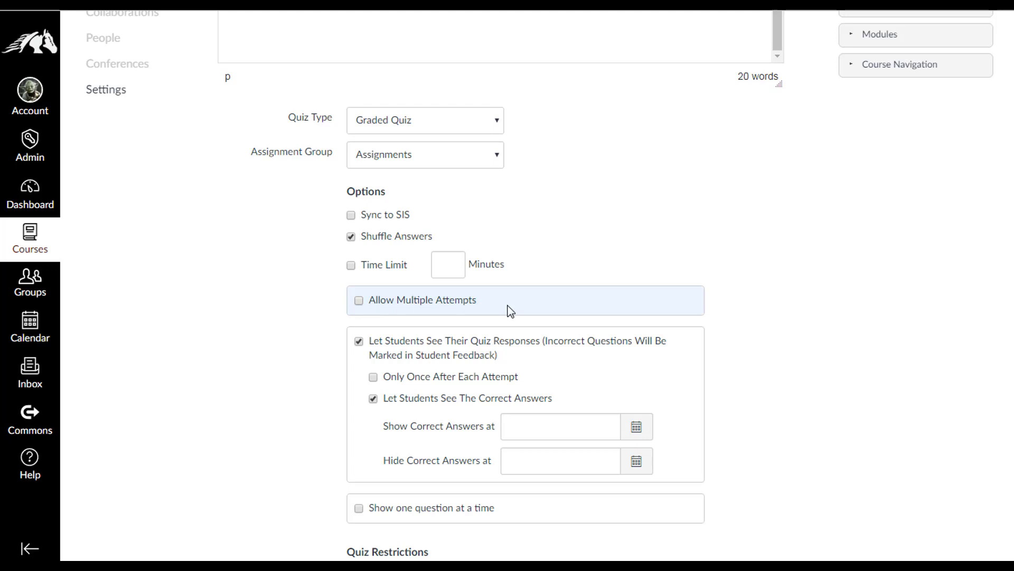
Try multiple attempts with highest score kept and 2 allowed, then turn multiple attempts off
left_click(359, 300)
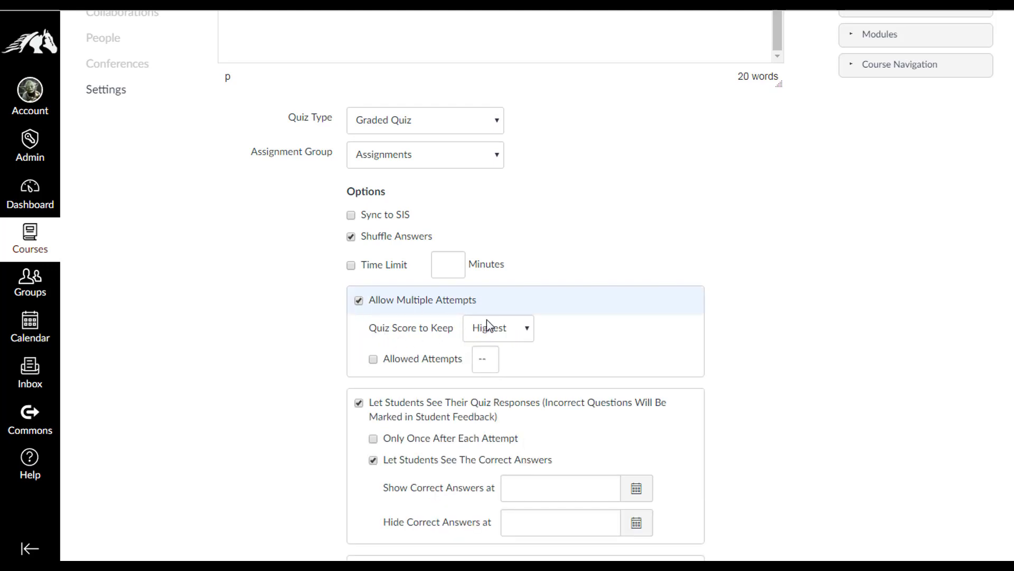
left_click(511, 329)
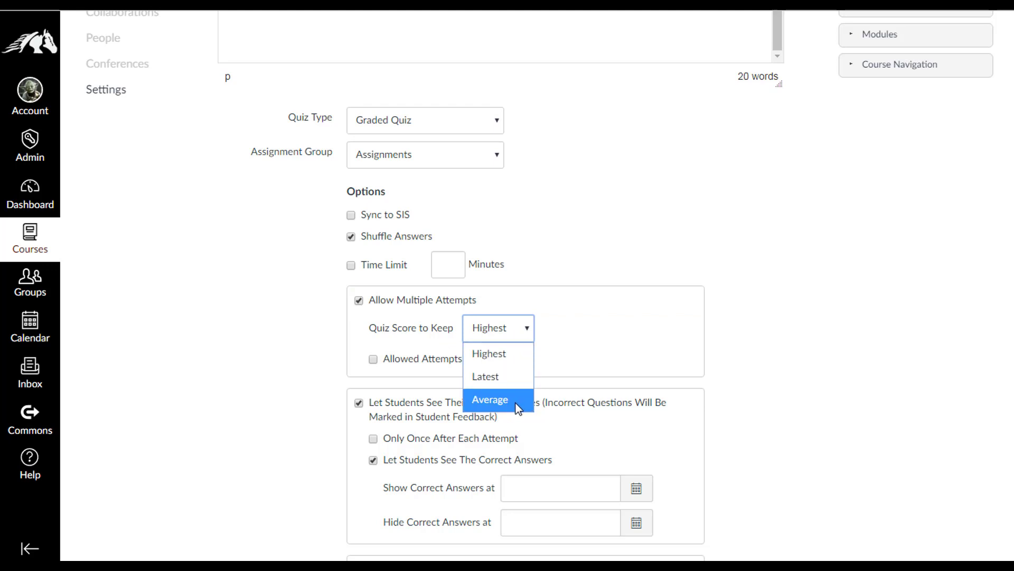
left_click(585, 349)
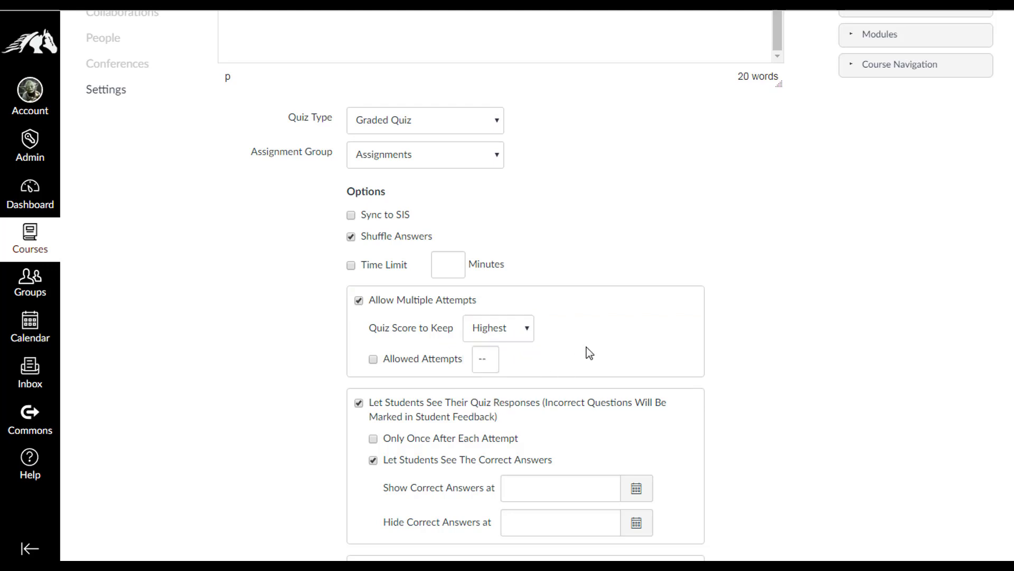
left_click(373, 361)
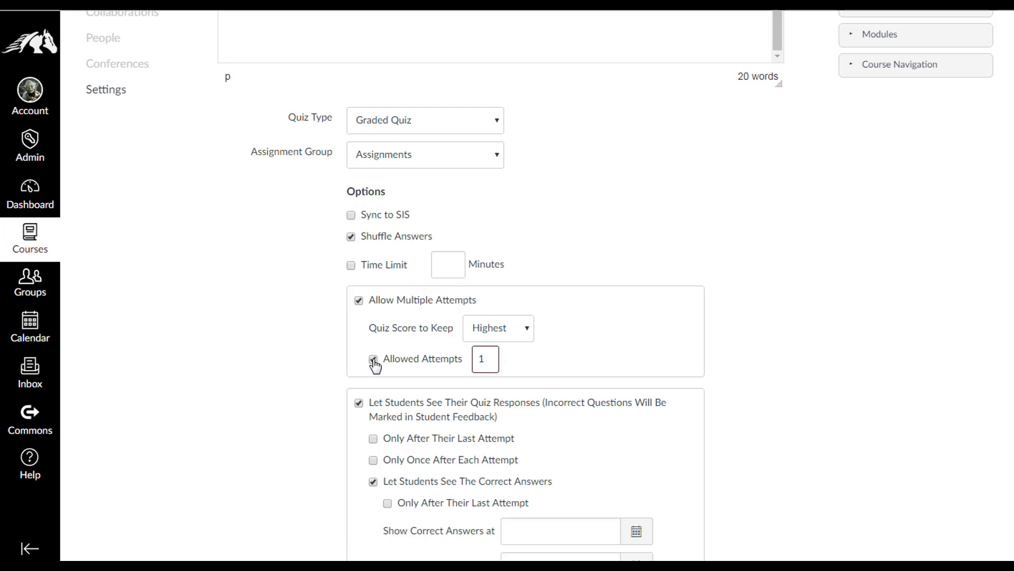
key("BackSpace")
type("2")
left_click(374, 361)
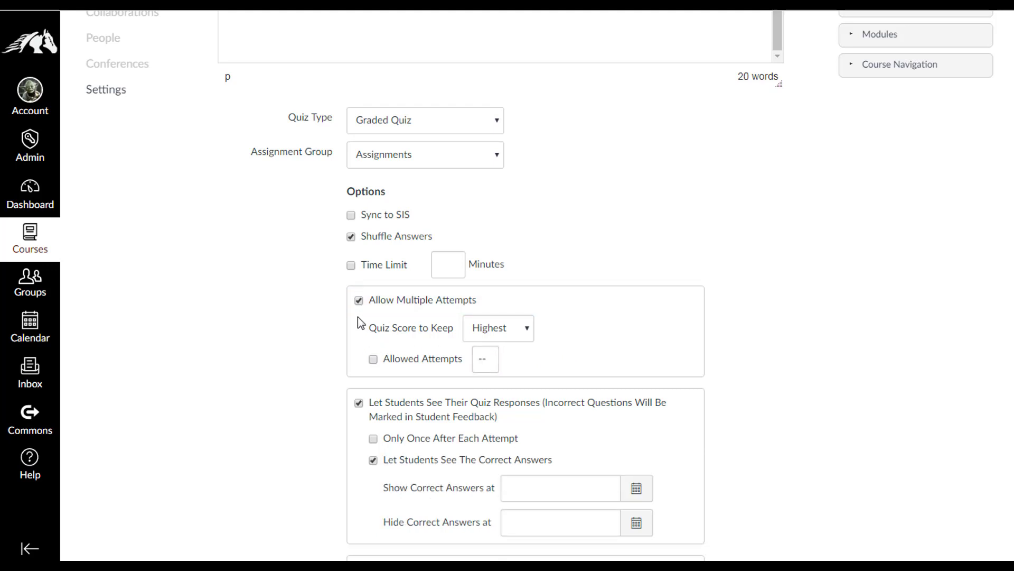
left_click(359, 300)
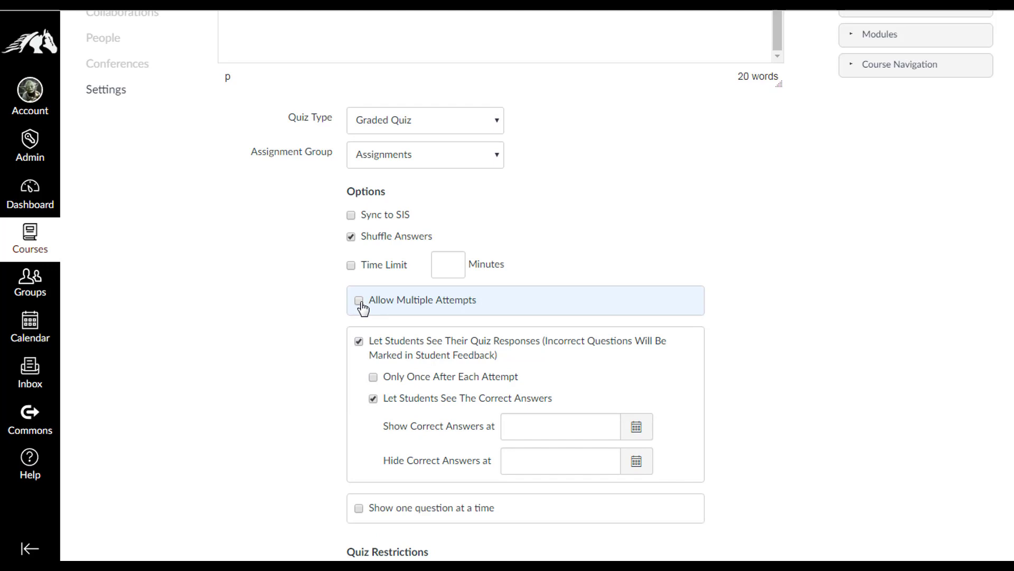
Uncheck 'Let Students See The Correct Answers' so correct answers stay hidden
scroll(315, 324, "down", 1)
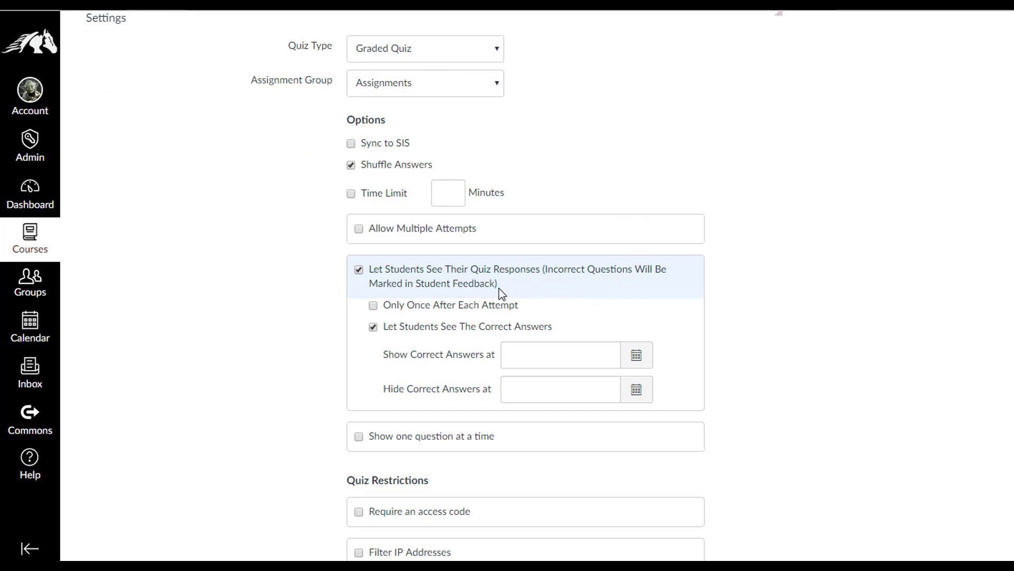
left_click(374, 327)
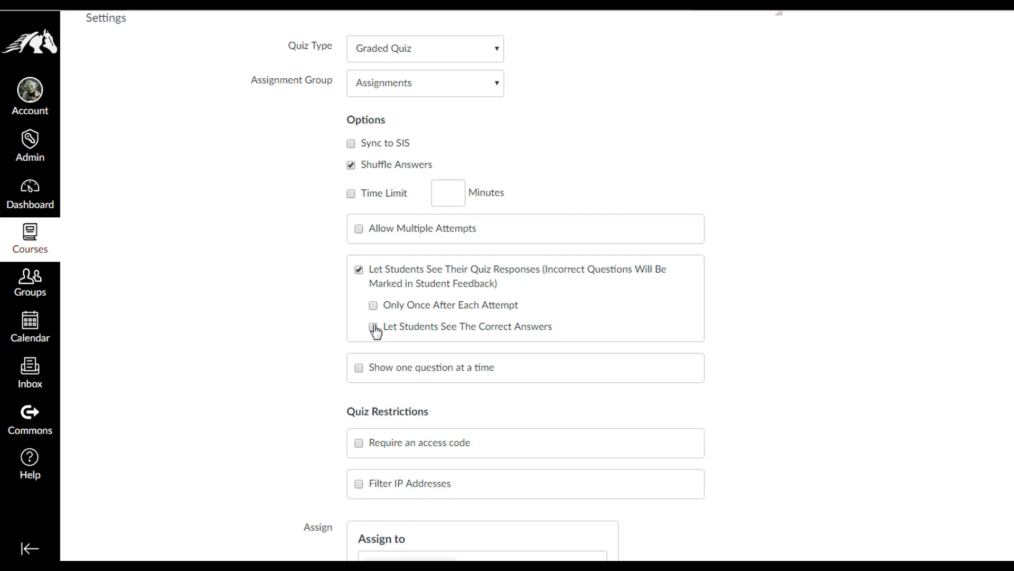
scroll(306, 336, "down", 2)
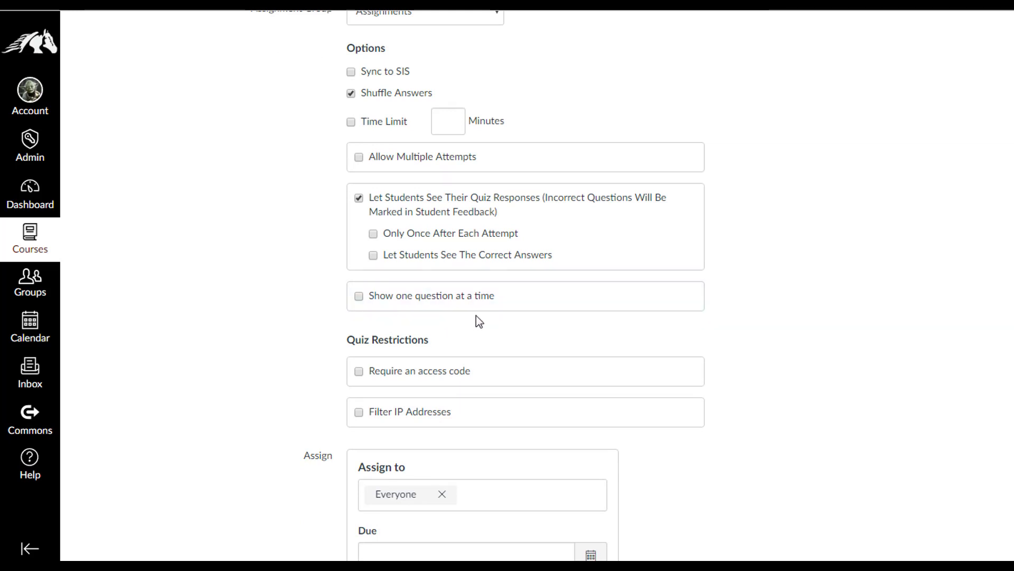
scroll(477, 315, "down", 1)
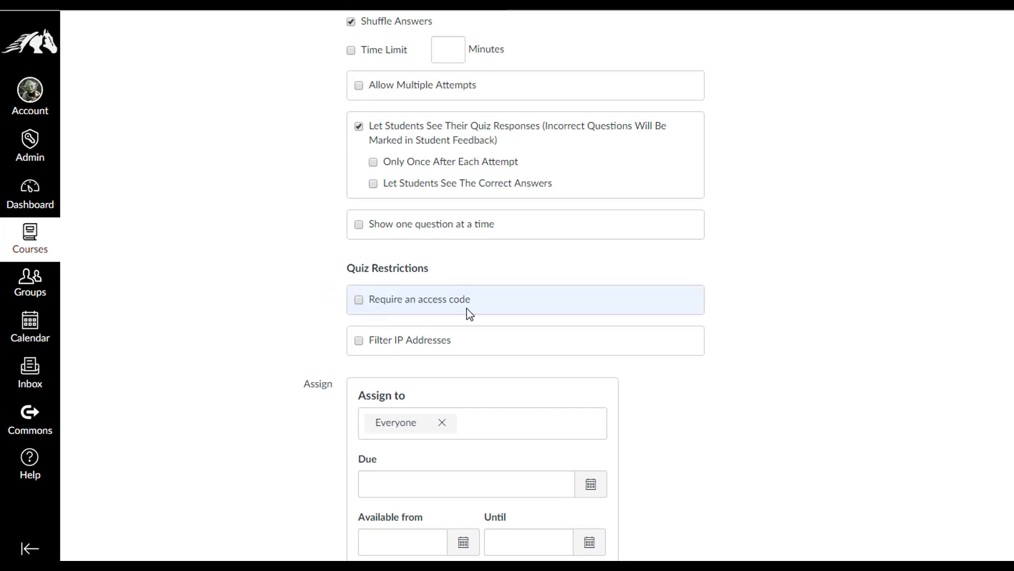
Try requiring an access code, then remove the access code requirement
left_click(359, 300)
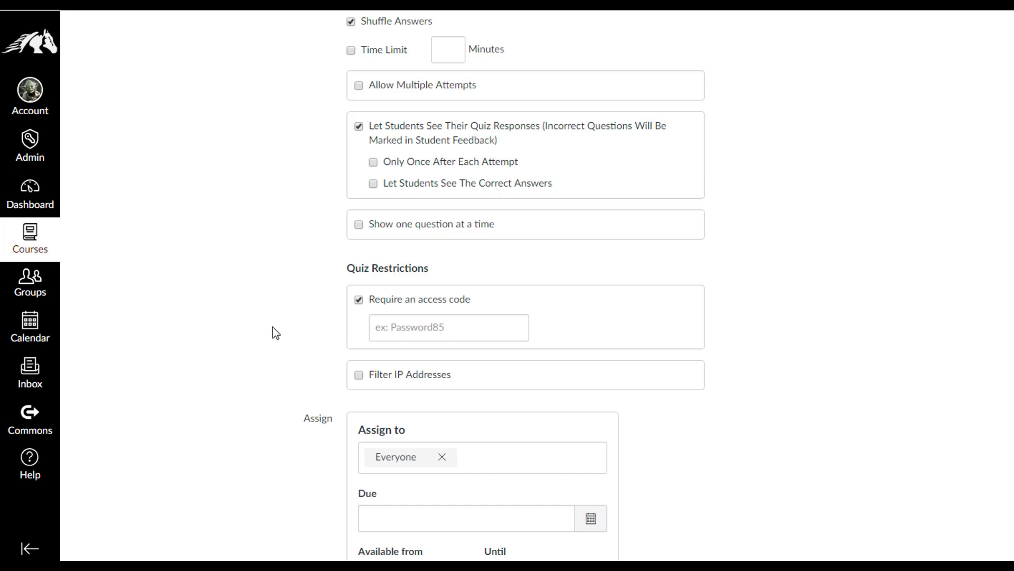
left_click(424, 332)
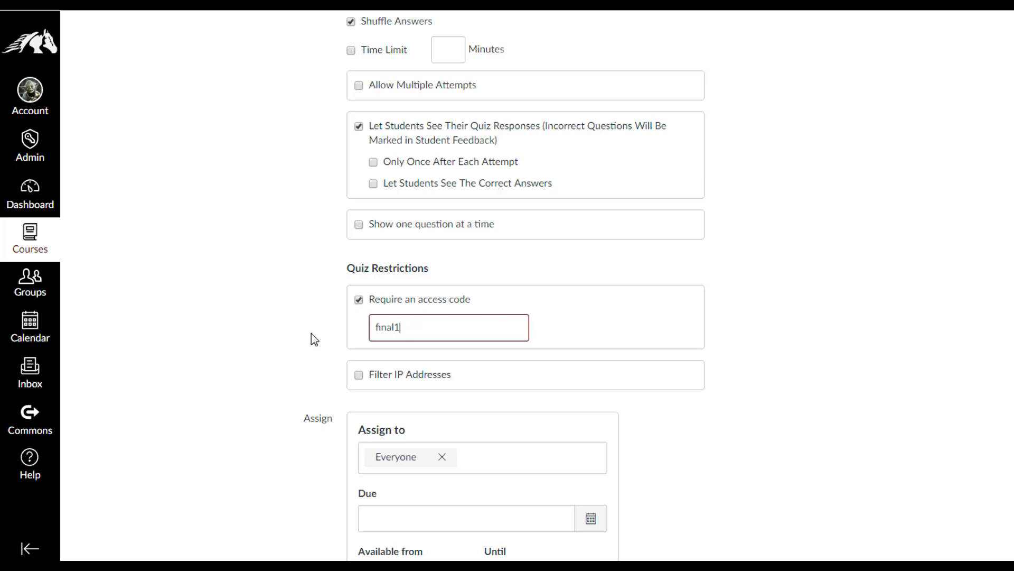
left_click(359, 300)
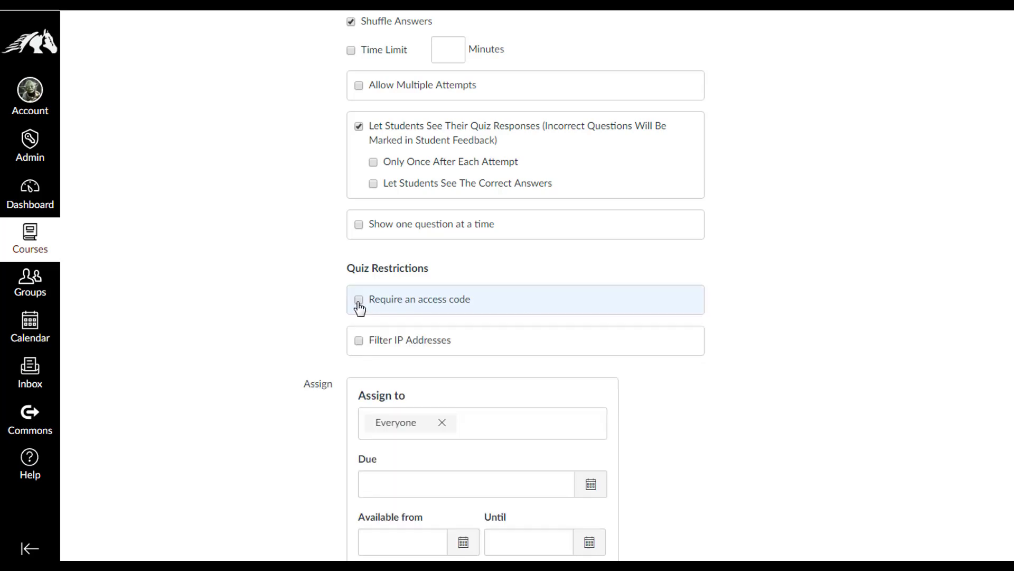
Leave Filter IP Addresses unchecked after briefly enabling it
left_click(359, 342)
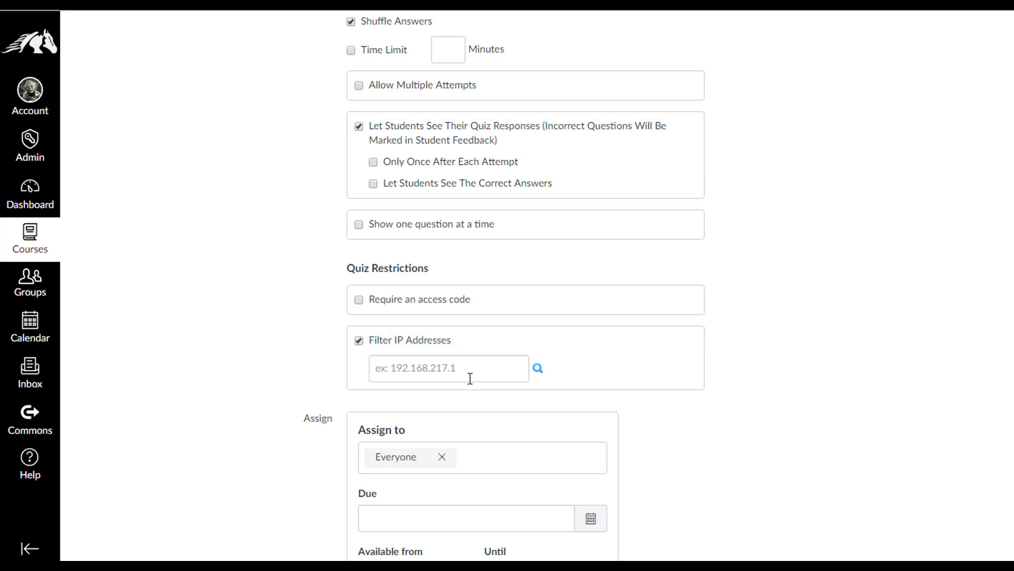
left_click(359, 345)
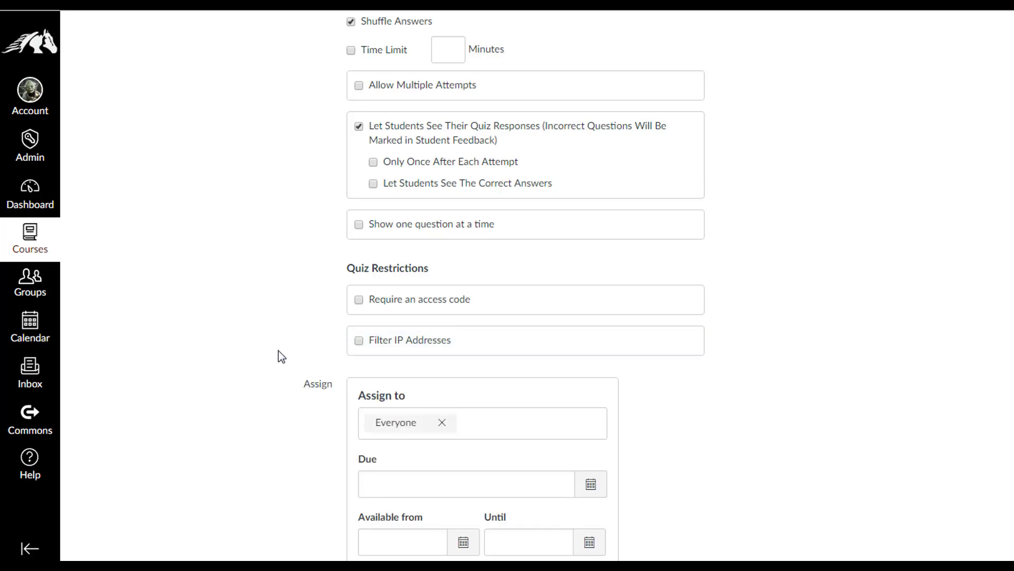
scroll(269, 351, "down", 3)
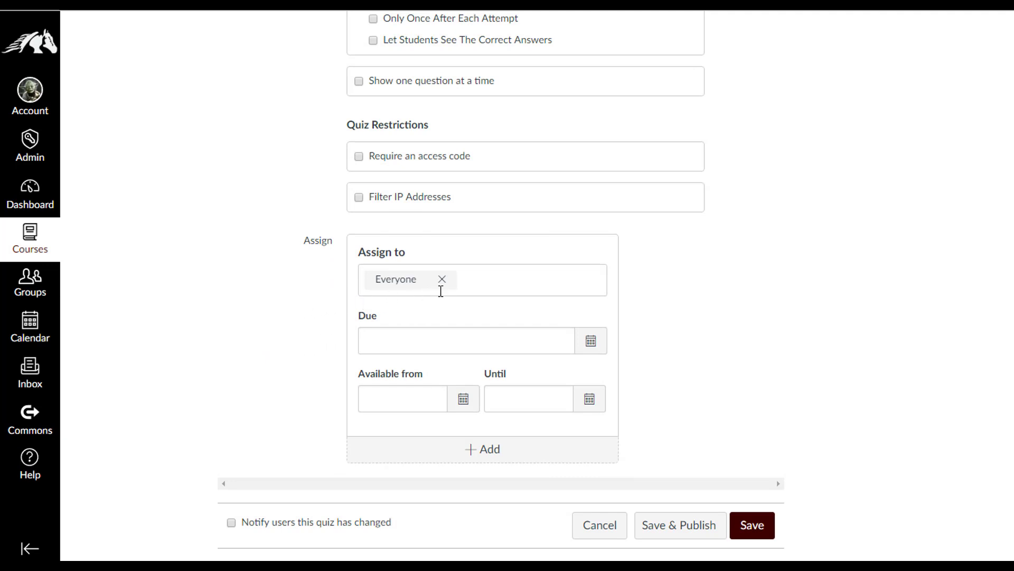
Keep the quiz assigned to Everyone after briefly trying a single student
left_click(494, 285)
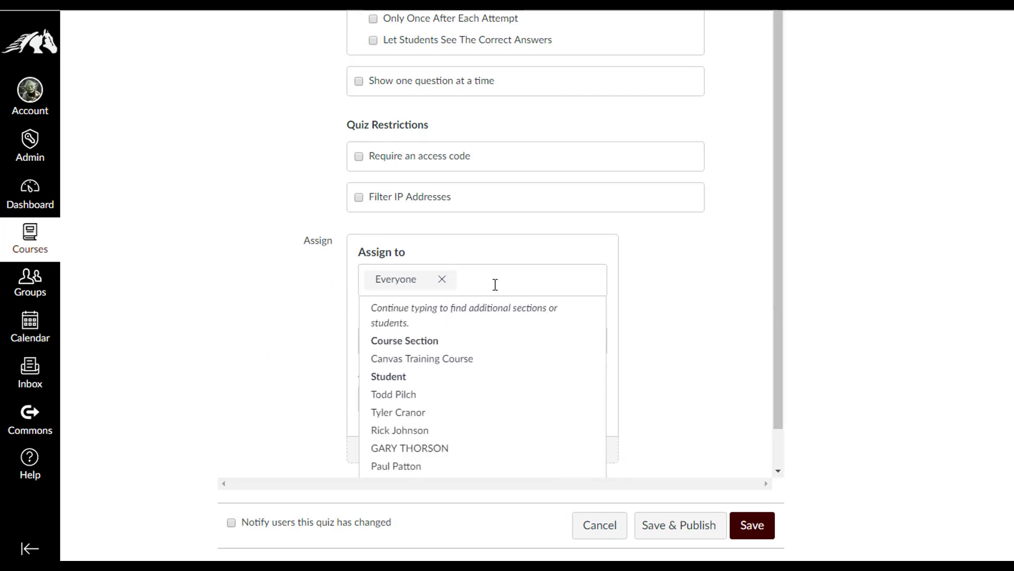
left_click(442, 279)
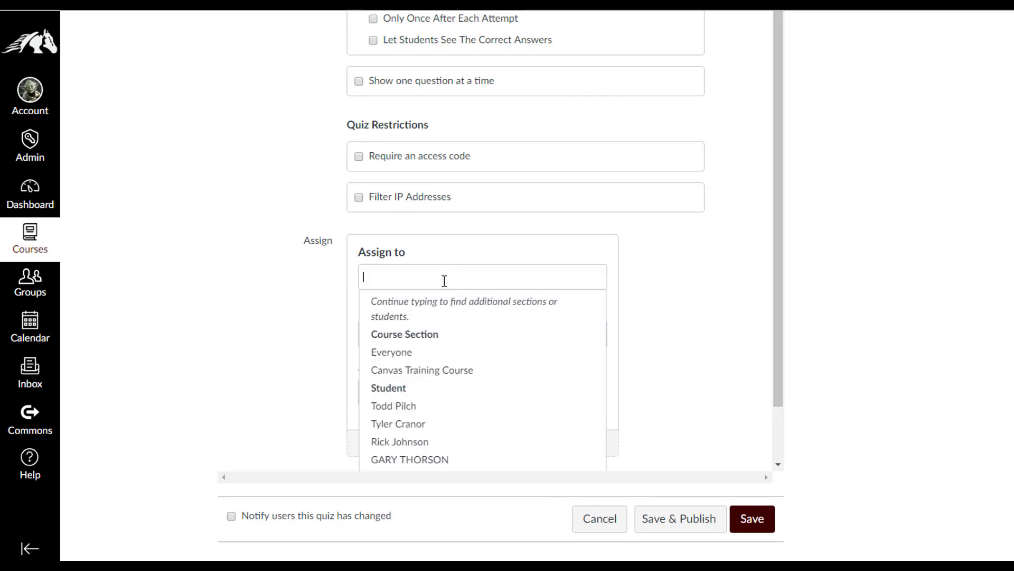
left_click(413, 428)
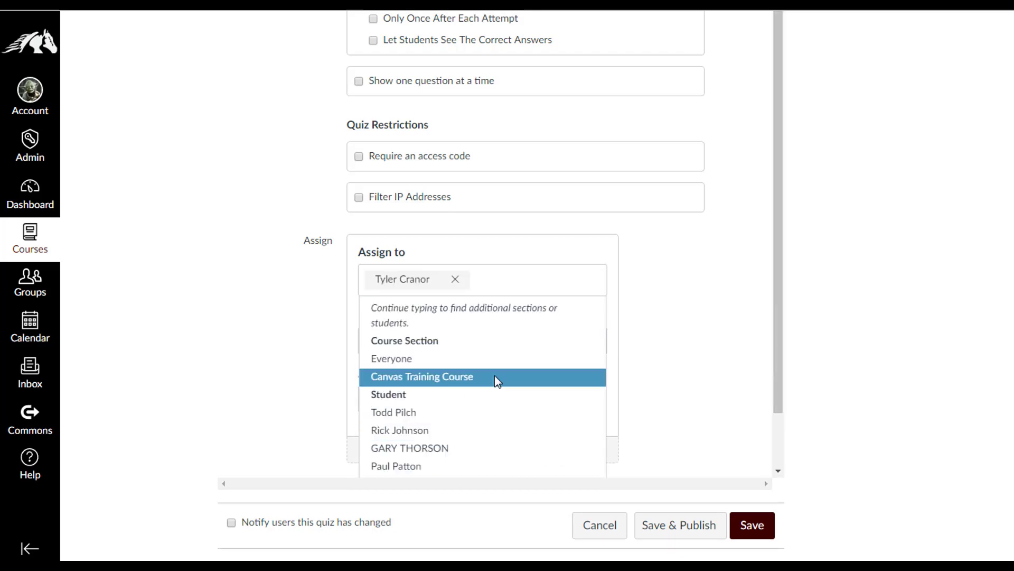
left_click(688, 331)
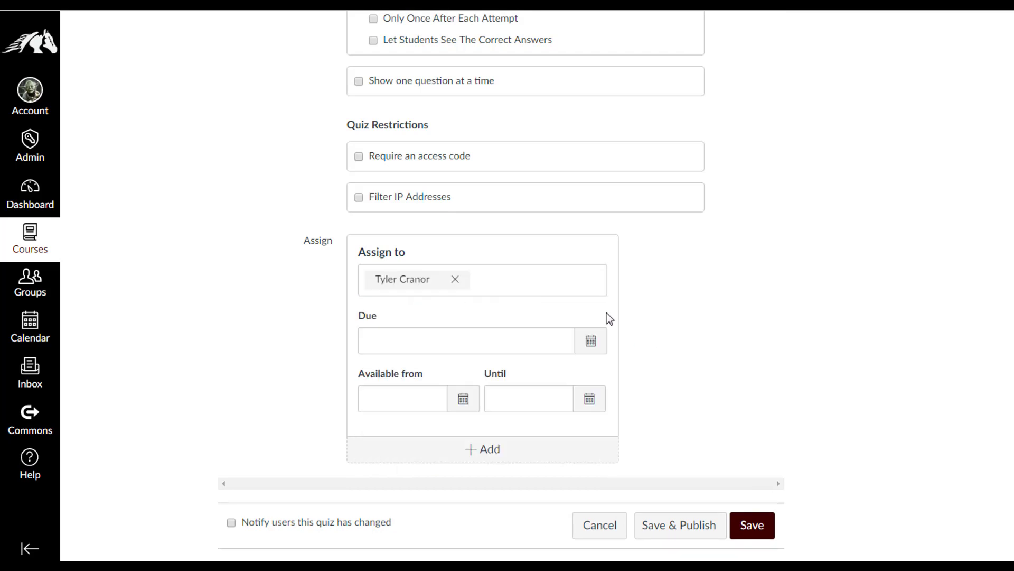
left_click(454, 280)
left_click(402, 354)
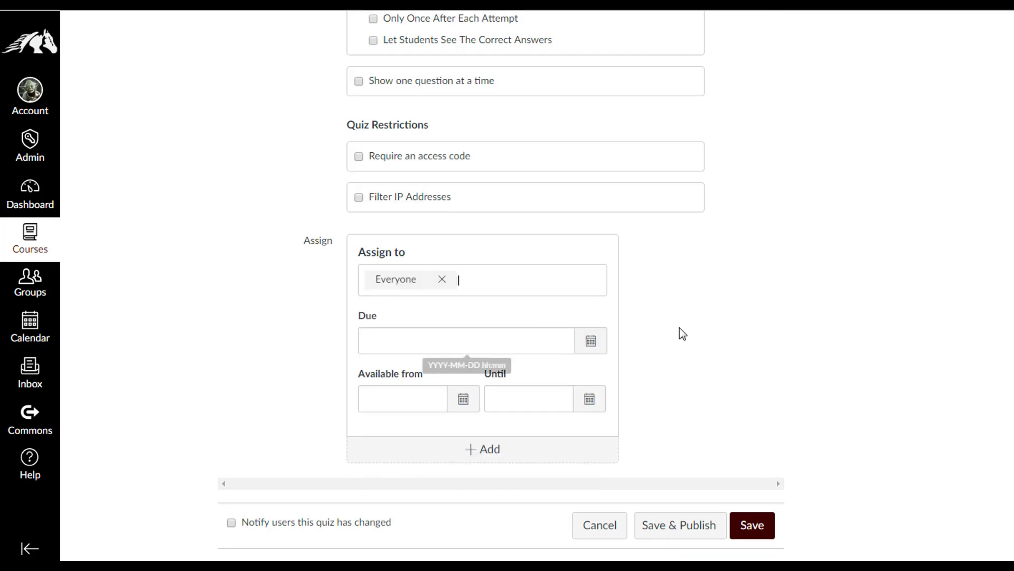
left_click(692, 342)
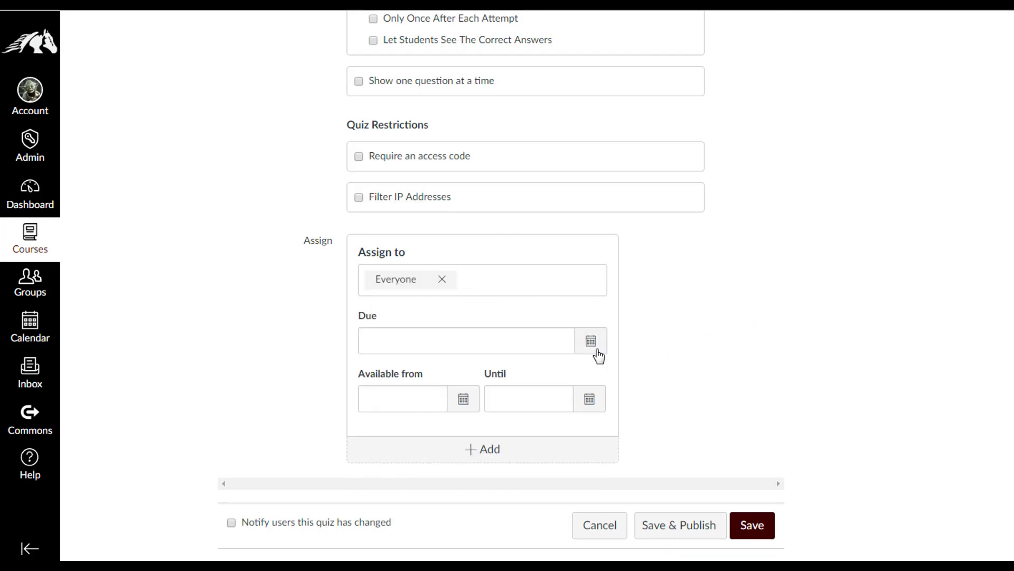
Set Available from to Apr 30 at 11:00am
left_click(463, 400)
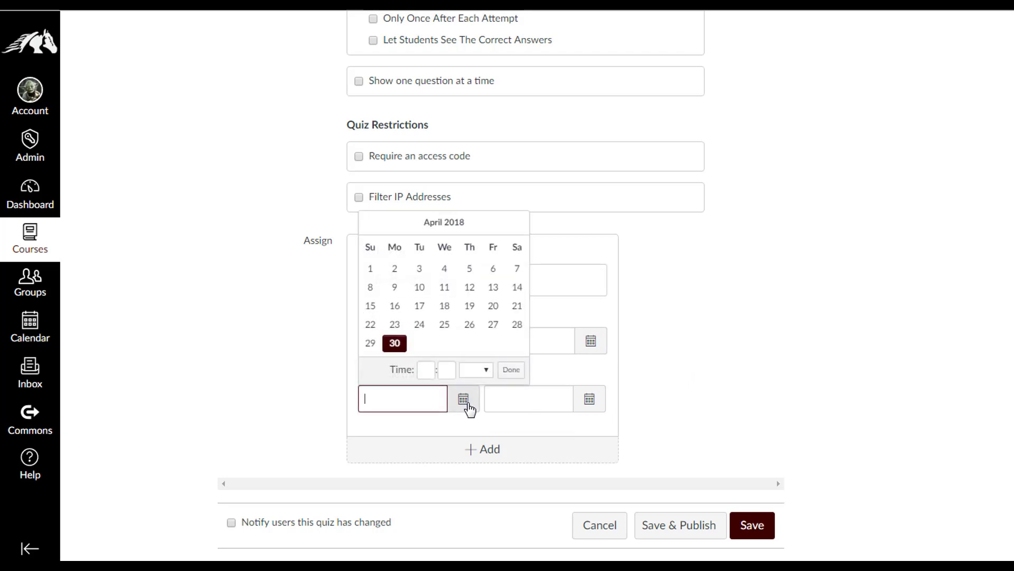
left_click(395, 344)
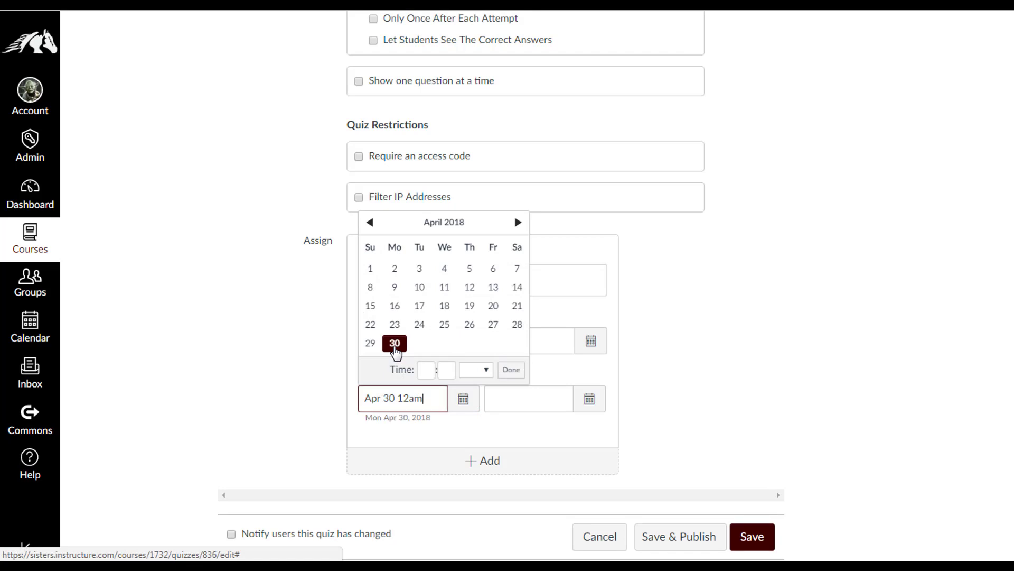
left_click(425, 371)
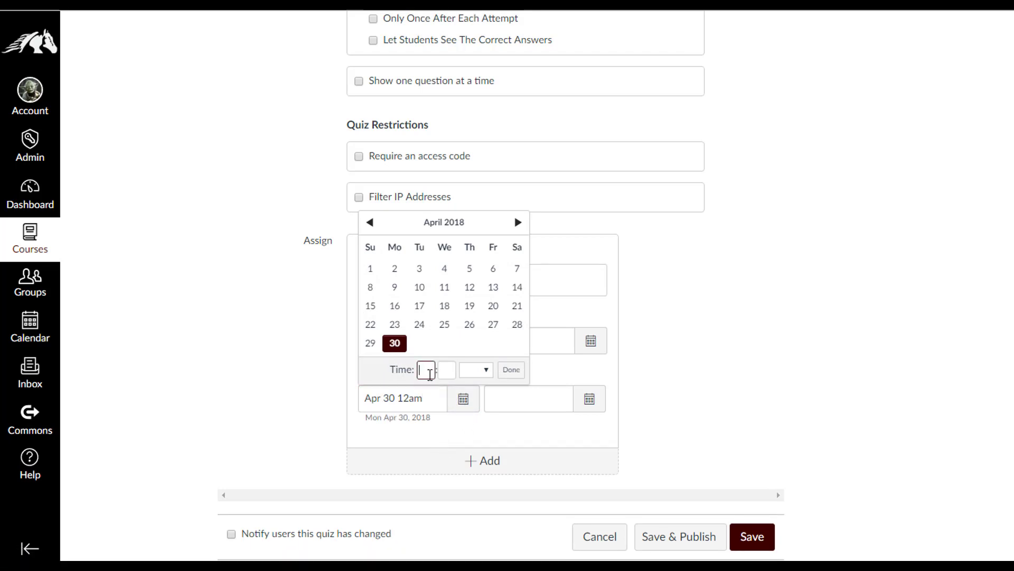
type("11")
left_click(449, 374)
type("00")
left_click(511, 370)
Set Until to Apr 30 at 12:00pm
left_click(590, 399)
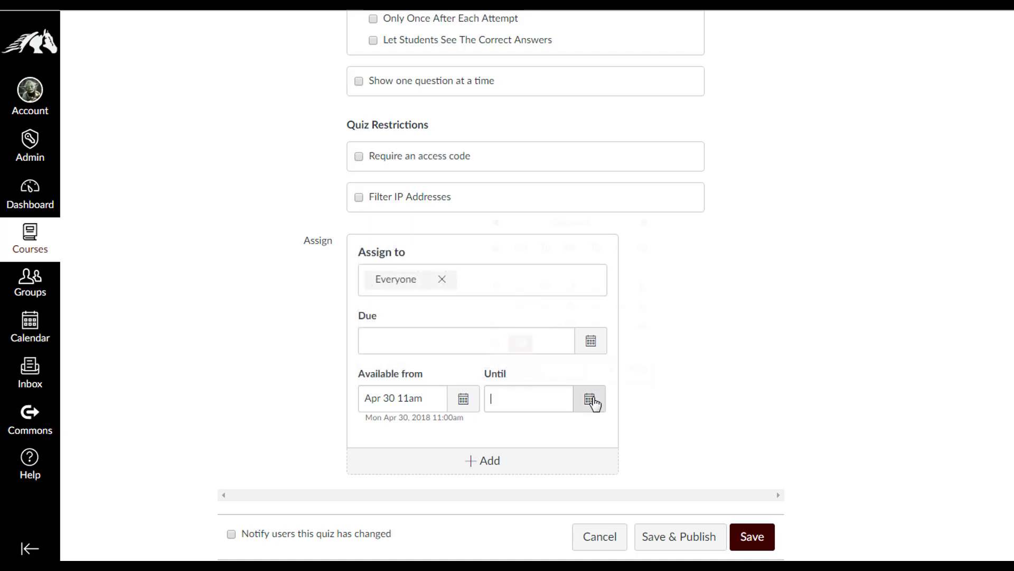
left_click(521, 344)
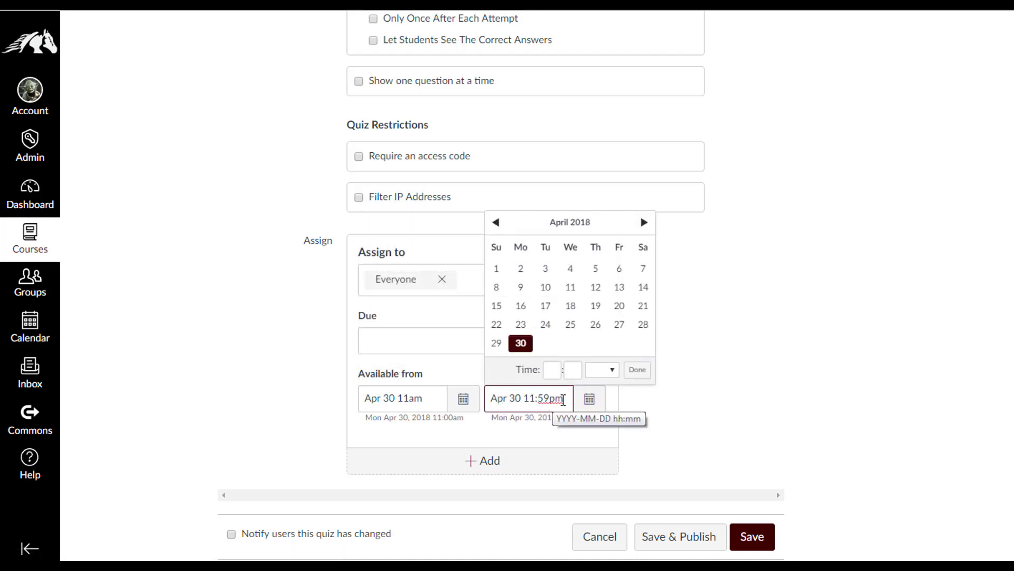
left_click_drag(563, 400, 531, 397)
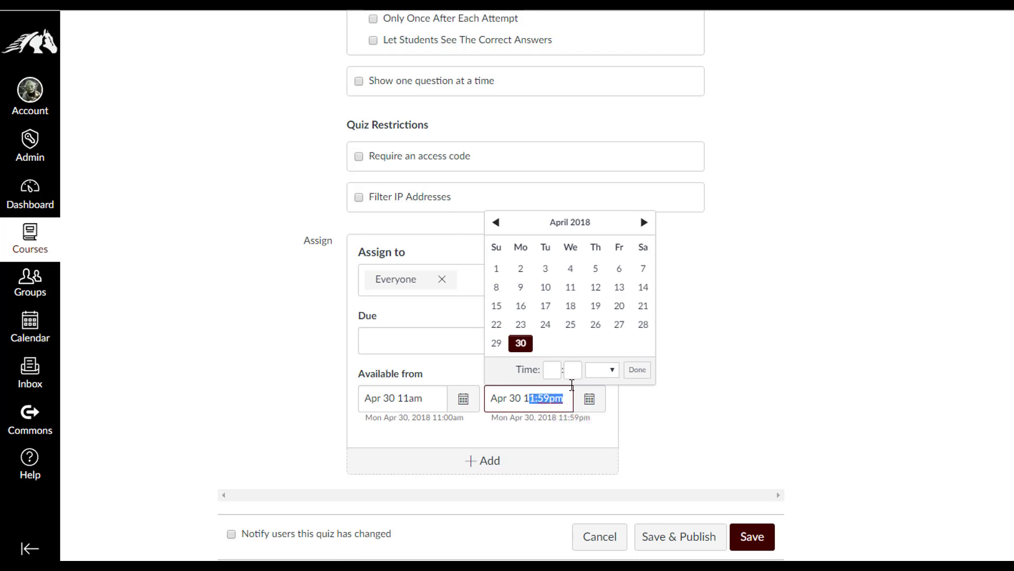
left_click(553, 370)
type("12")
left_click(575, 371)
type("00")
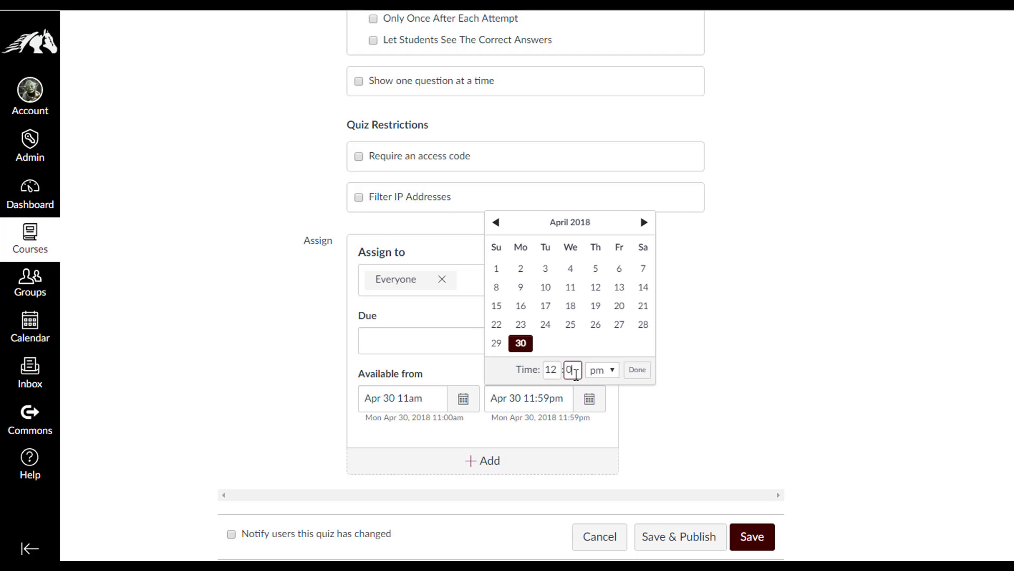
left_click(638, 370)
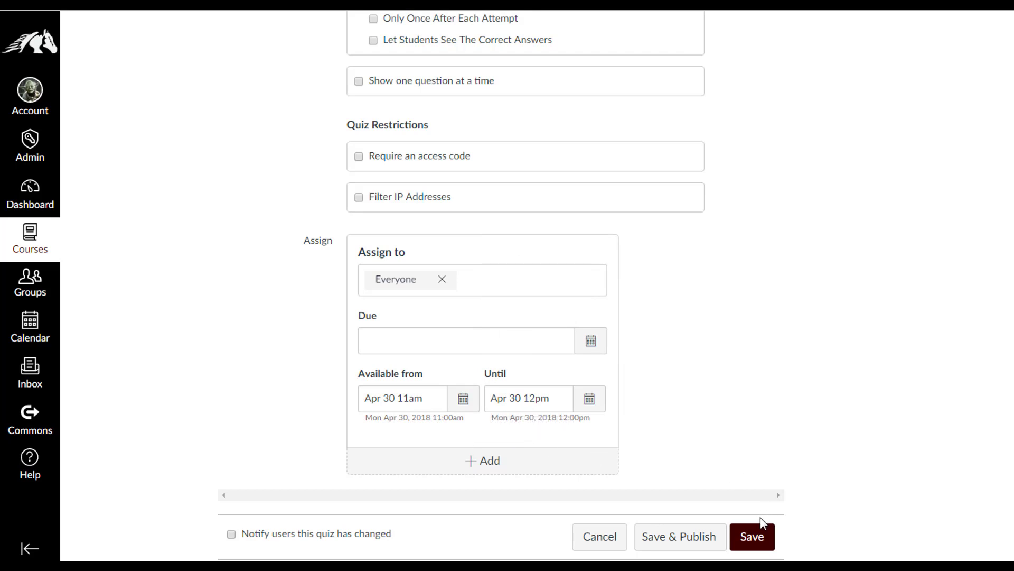
Save Math Test, review its summary page, and reopen it with Edit
left_click(739, 535)
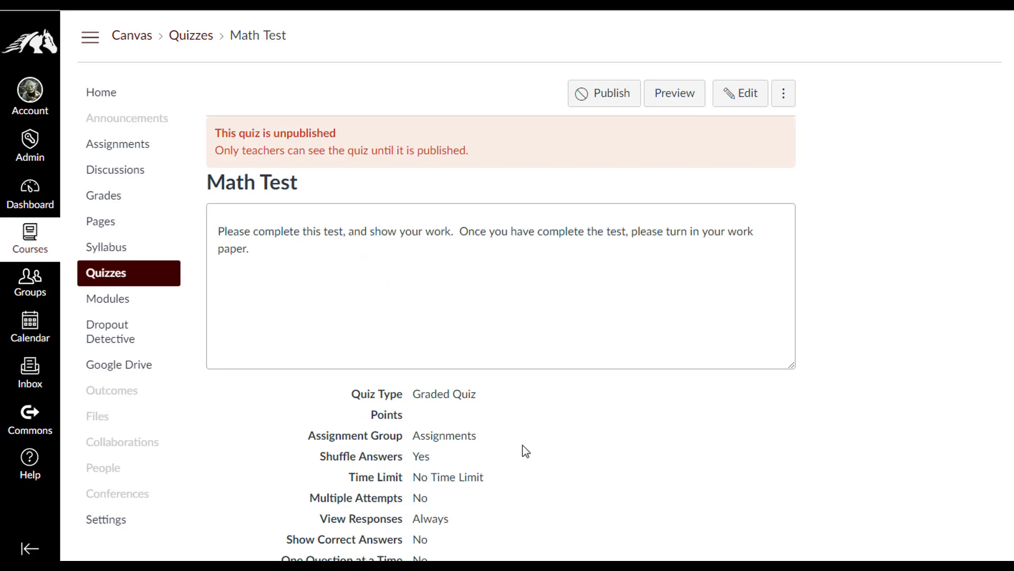
scroll(530, 450, "down", 3)
scroll(507, 363, "up", 1)
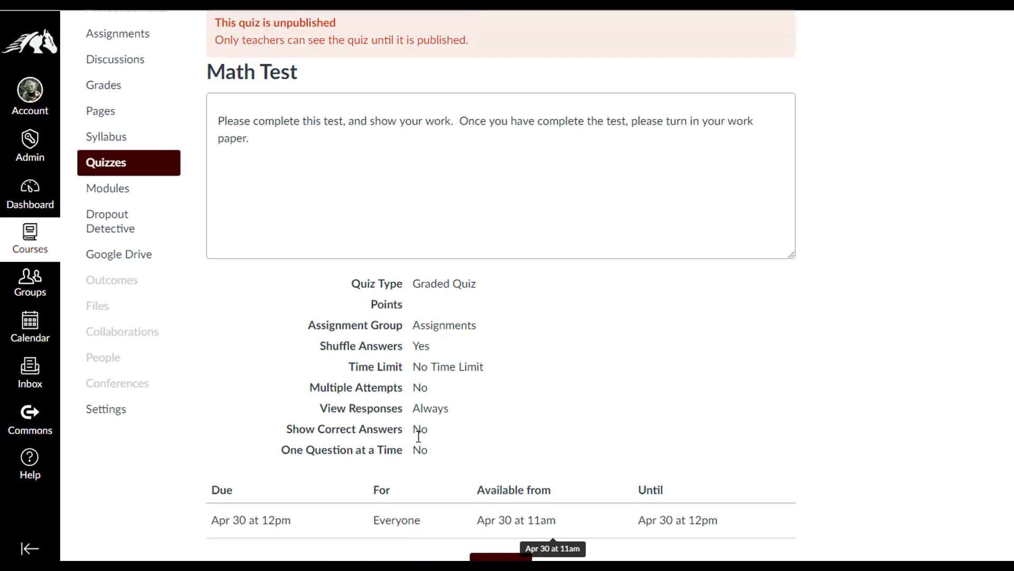
scroll(767, 452, "up", 2)
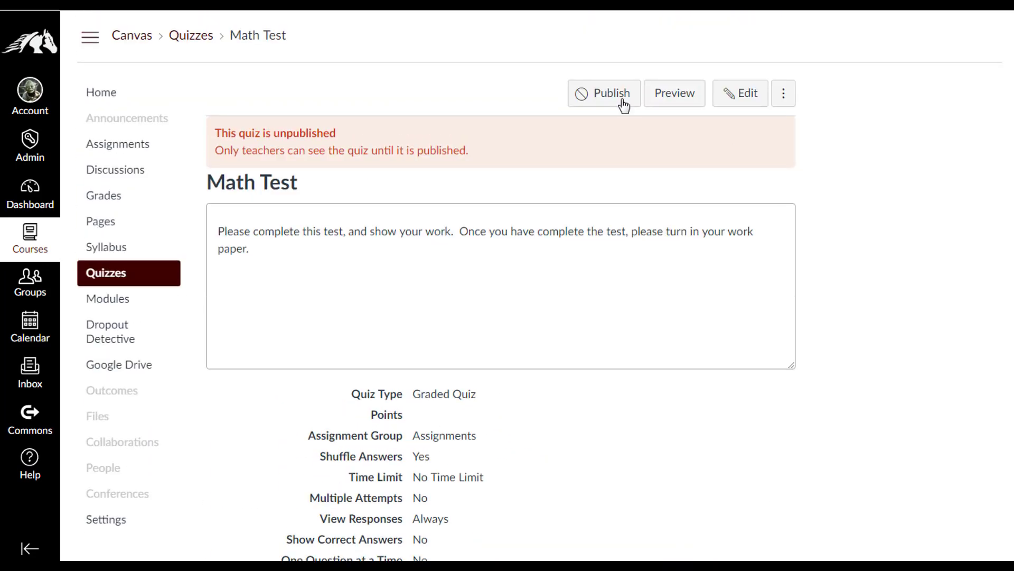
left_click(749, 100)
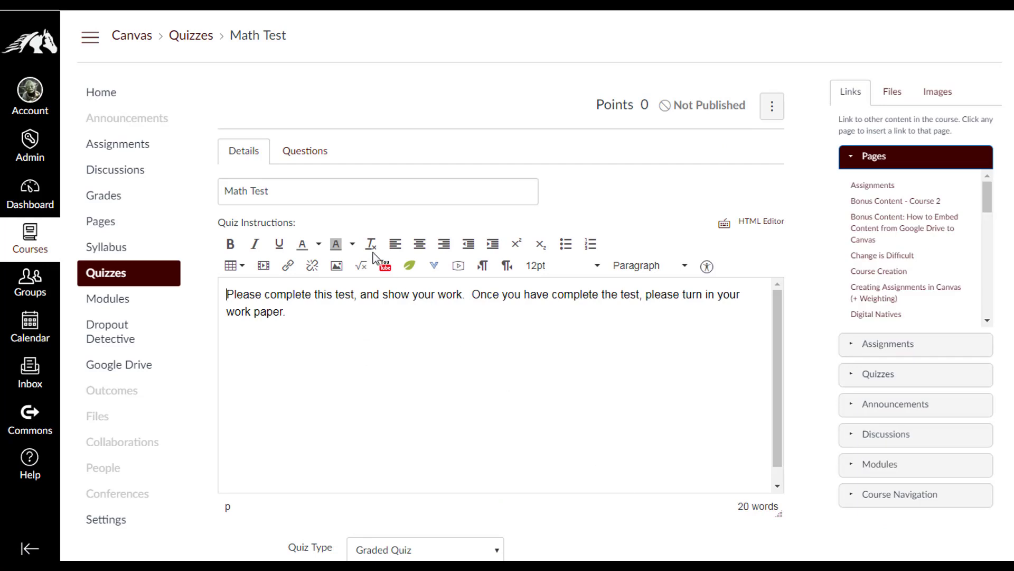
Add a Fill In the Blank question reading 'What is 2 + 2'
left_click(306, 153)
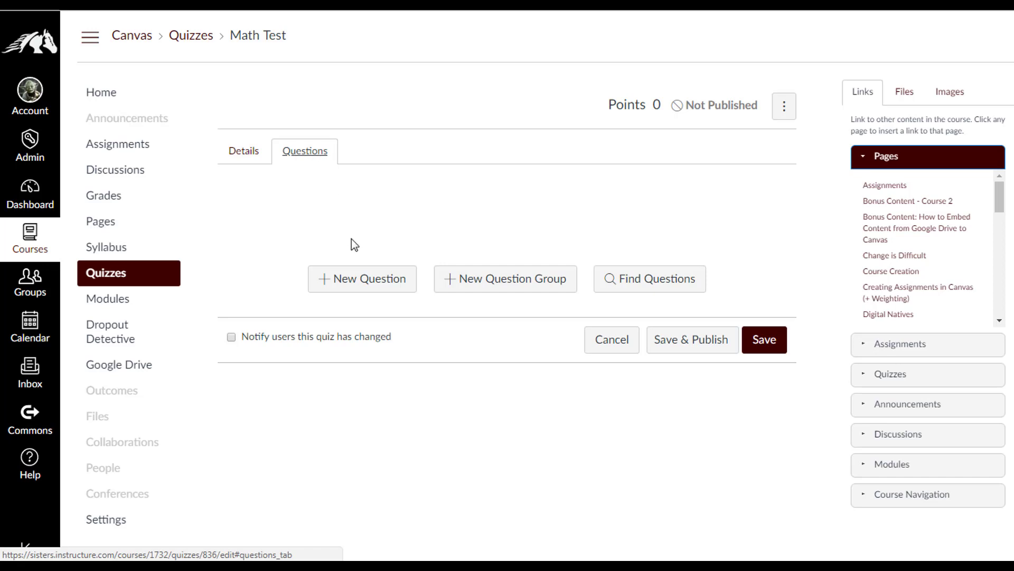
left_click(368, 280)
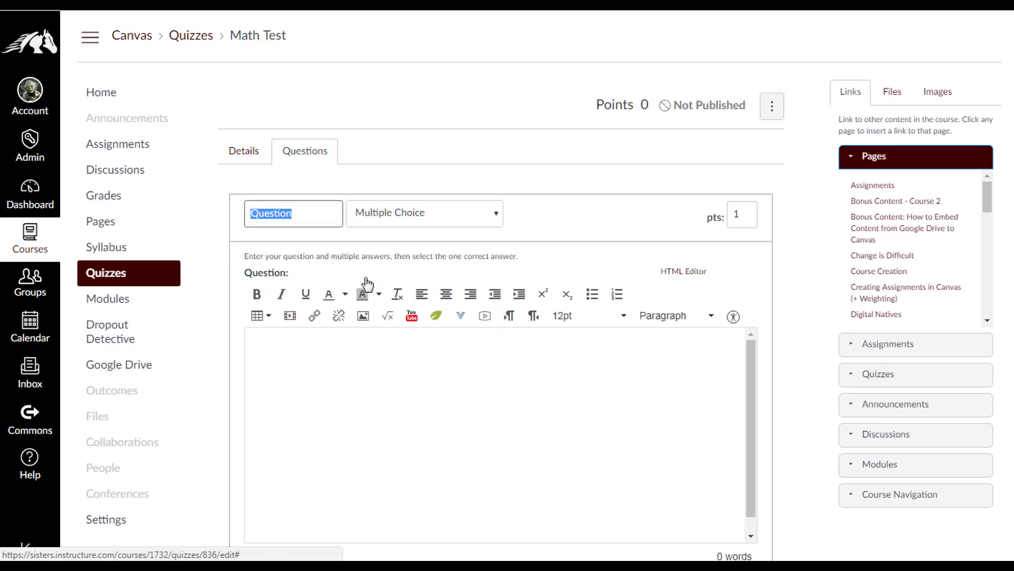
scroll(306, 340, "down", 1)
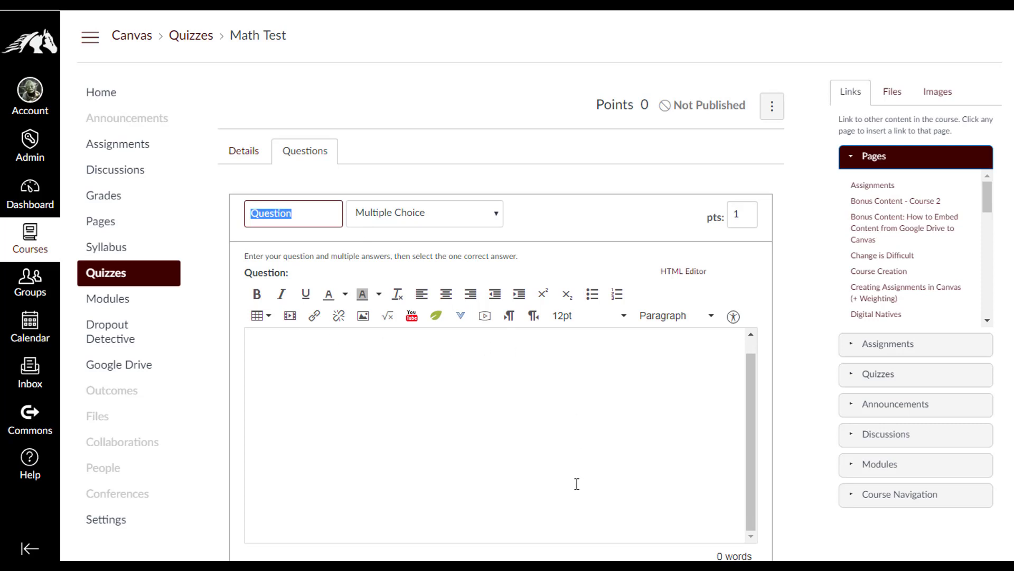
left_click(318, 356)
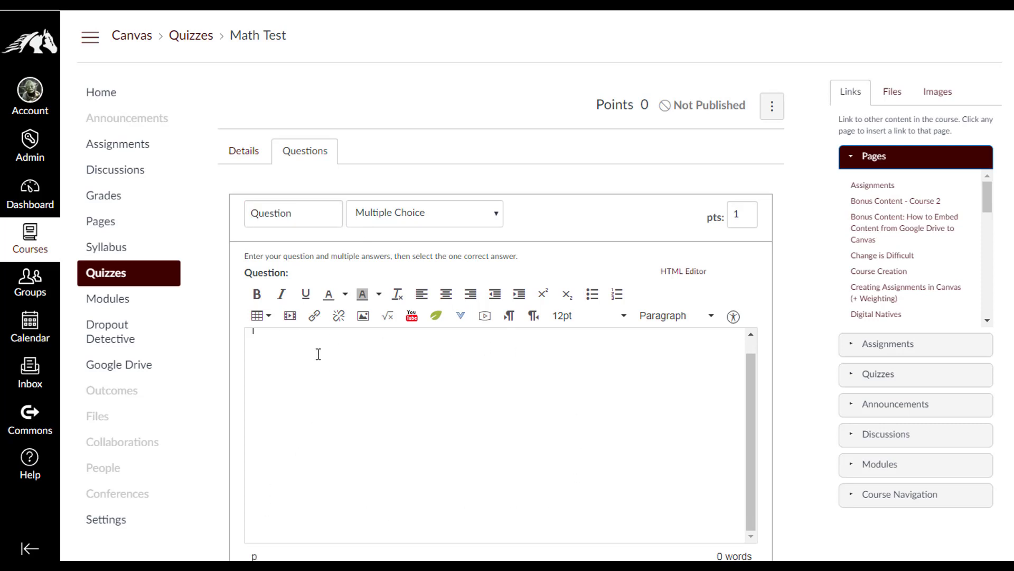
type("What is 2")
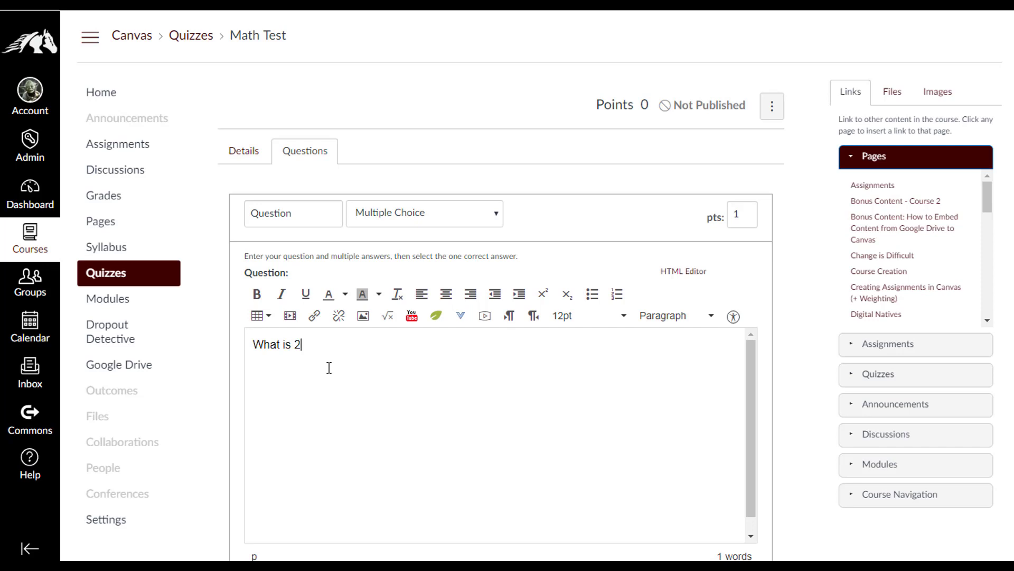
type(" + 2")
left_click(469, 222)
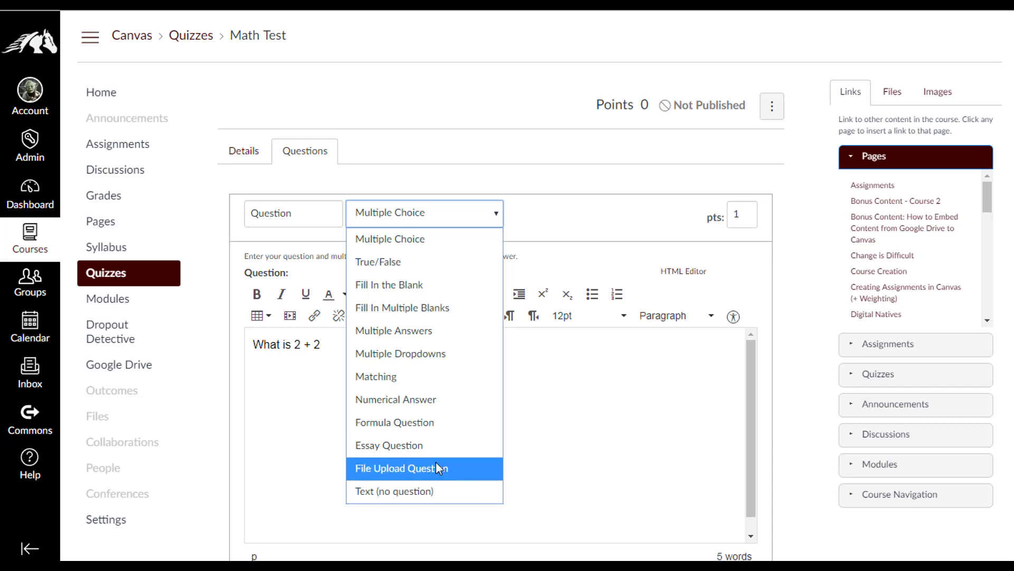
left_click(429, 285)
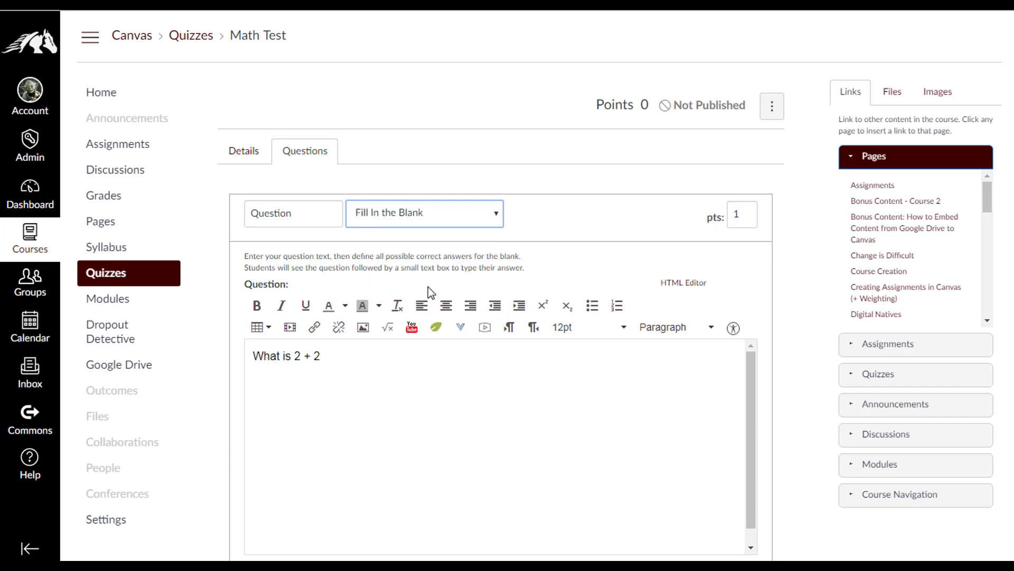
Enter 4 as the accepted answer and save the 1-point question
scroll(465, 407, "down", 5)
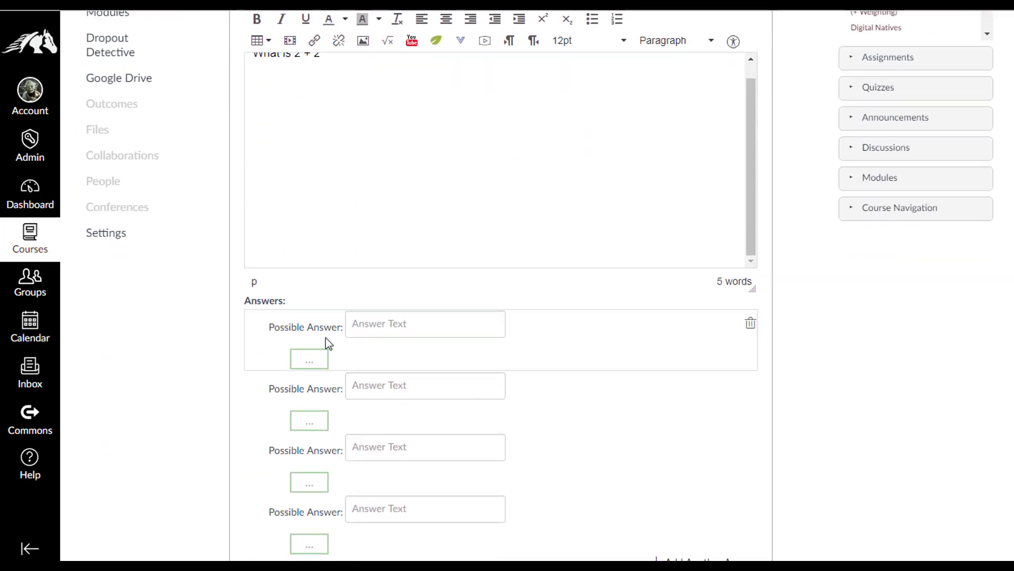
scroll(368, 336, "up", 2)
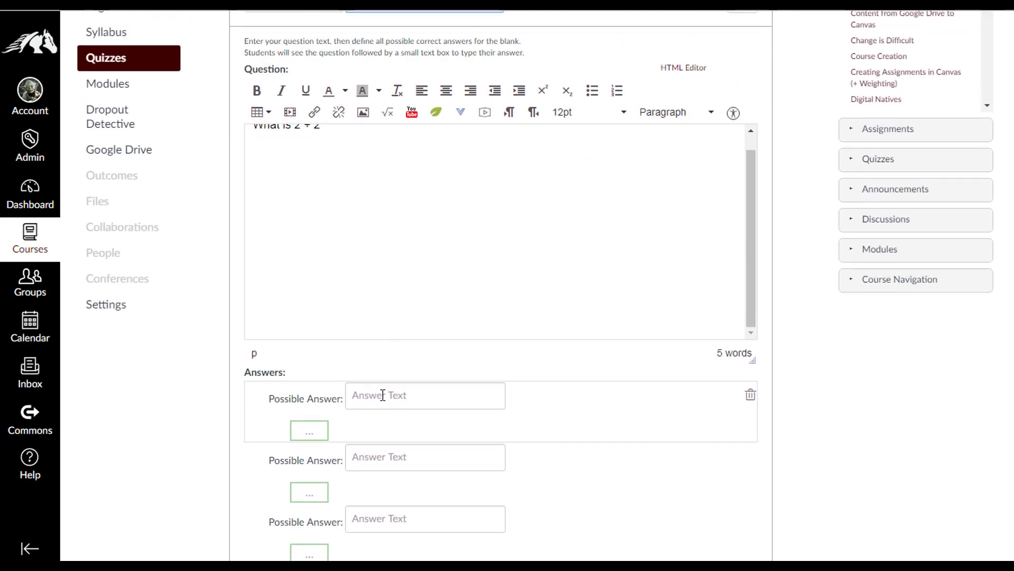
left_click(380, 395)
type("4")
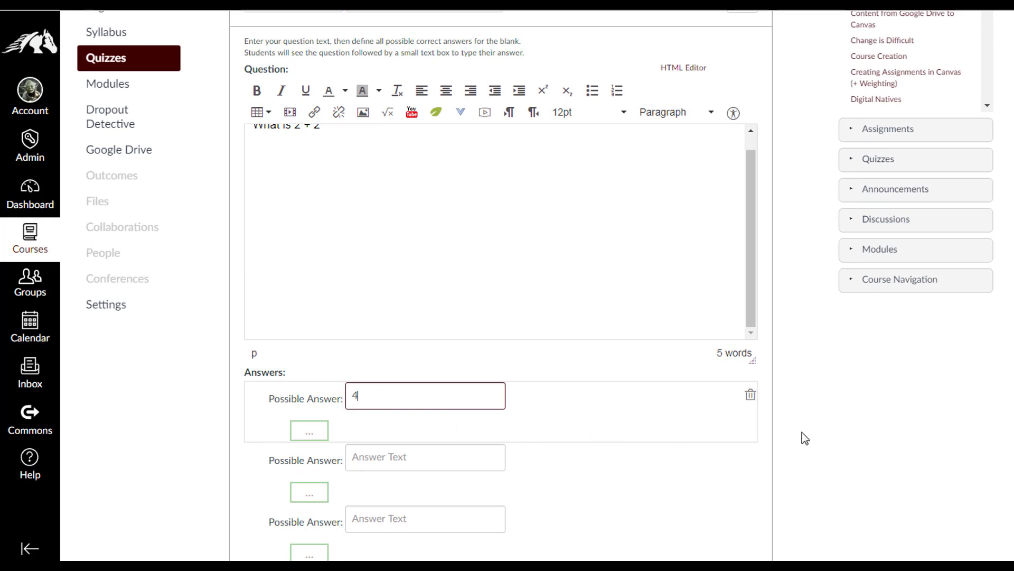
scroll(802, 433, "down", 4)
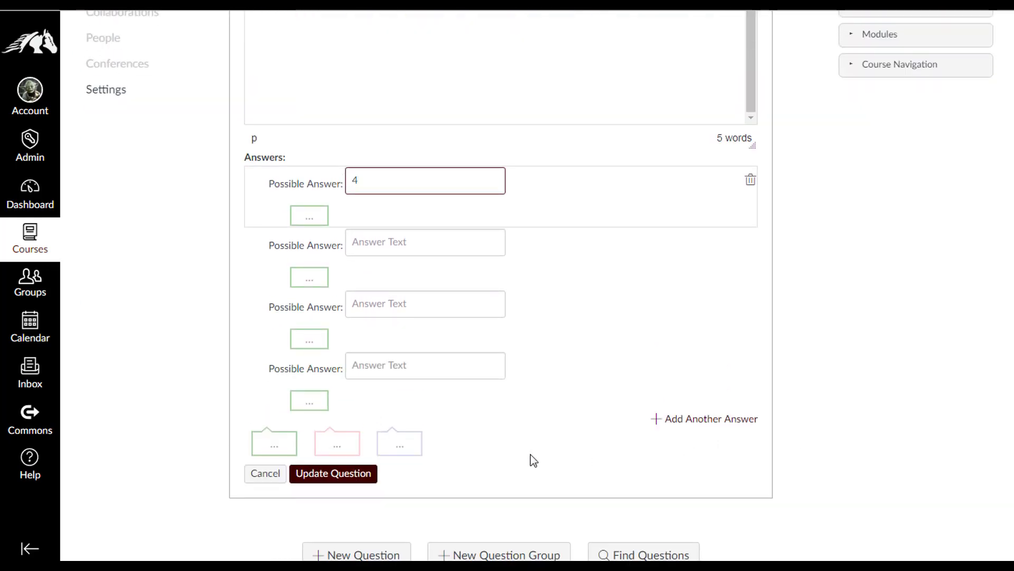
scroll(530, 457, "down", 1)
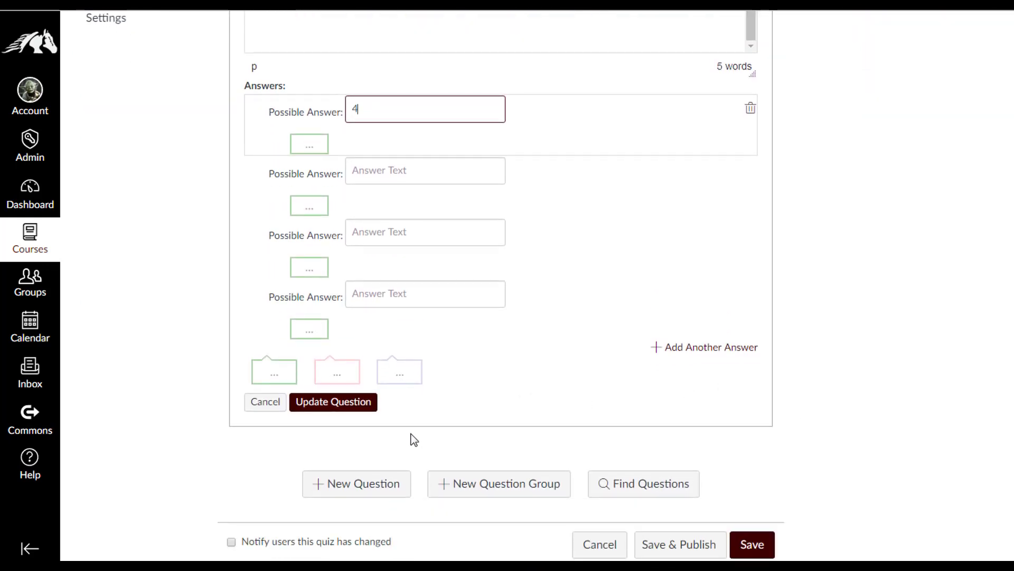
left_click(342, 408)
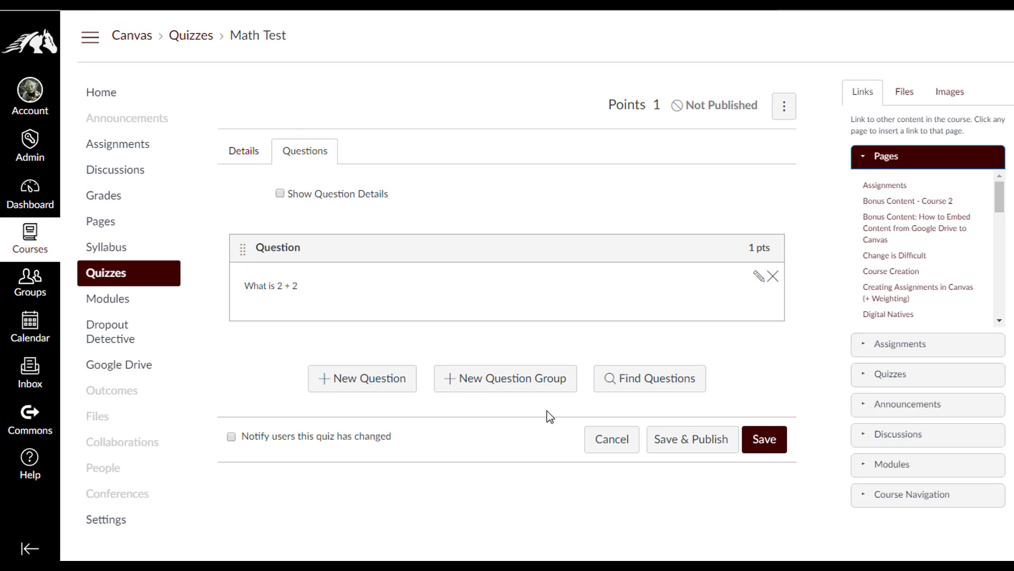
Add a Multiple Choice question asking the probability of rolling a 3 on a six sided die
left_click(353, 382)
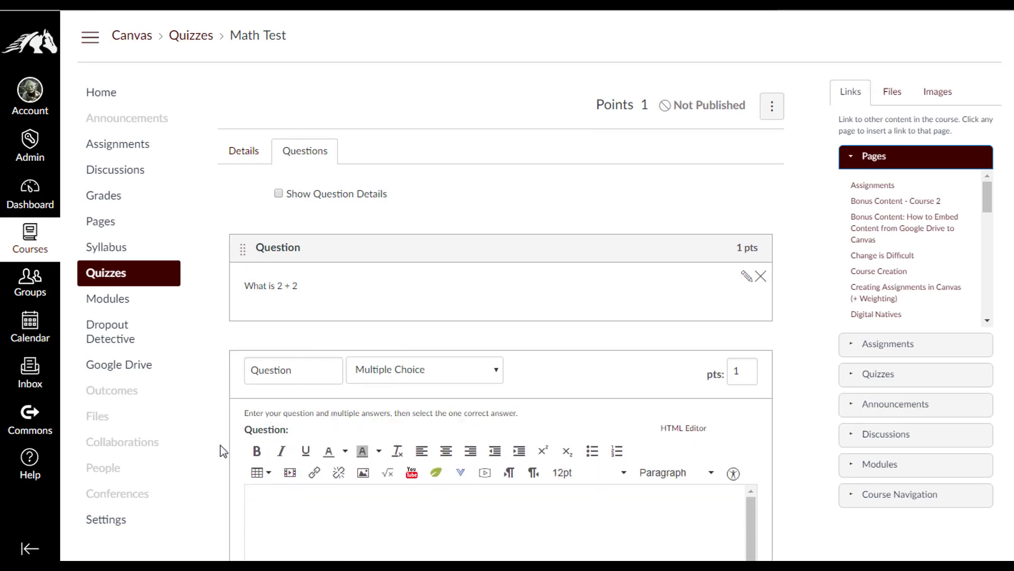
left_click(427, 377)
left_click(440, 93)
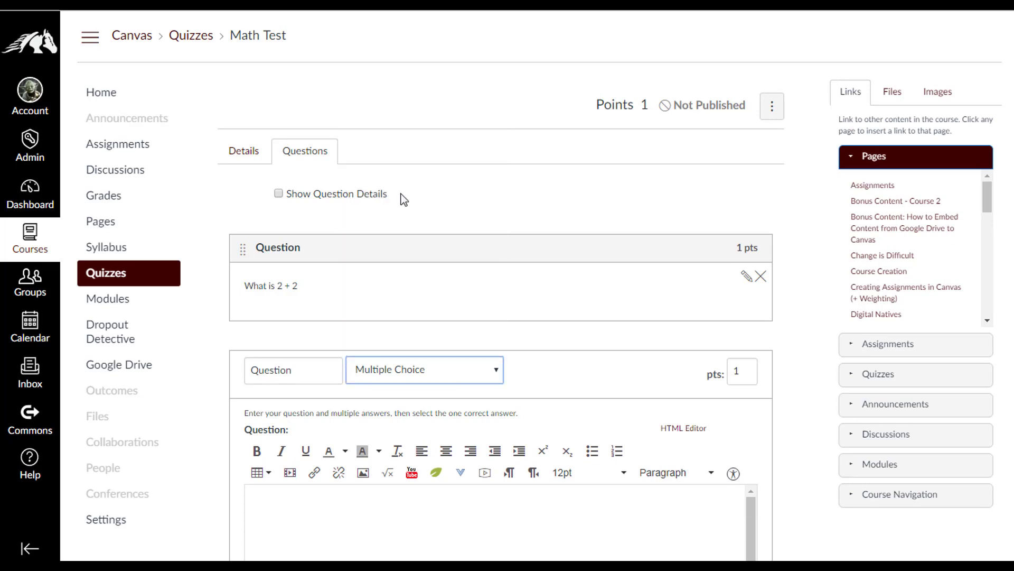
scroll(351, 444, "down", 4)
left_click(328, 337)
type("Wh")
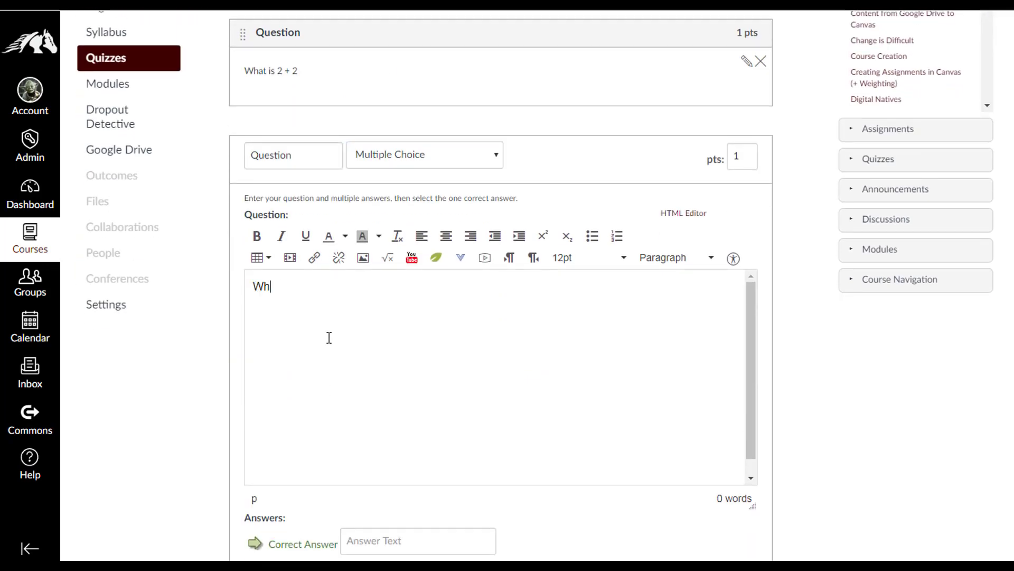
type("at is the probabili")
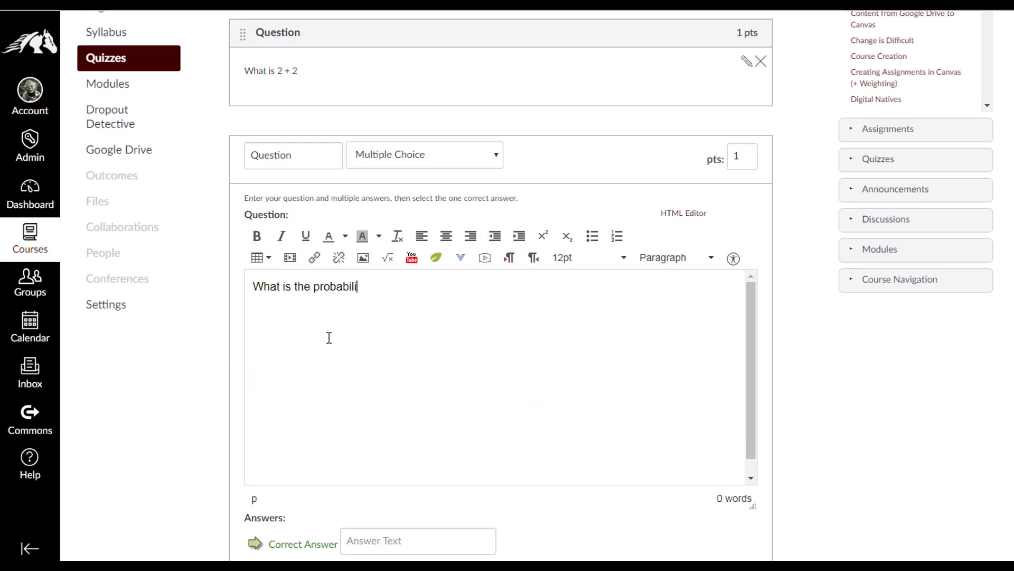
type("ty of rolling a six sided di")
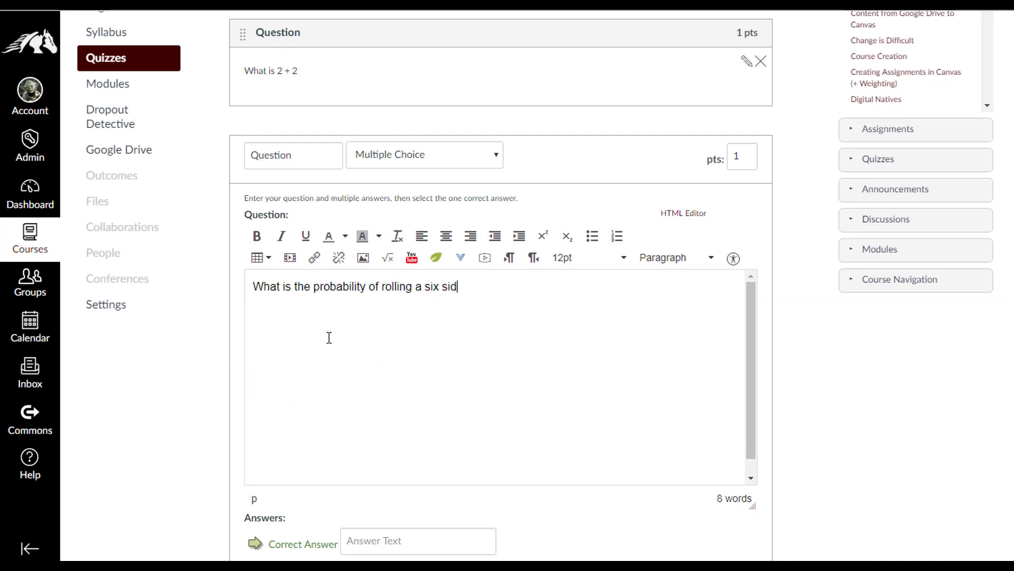
type("e, ")
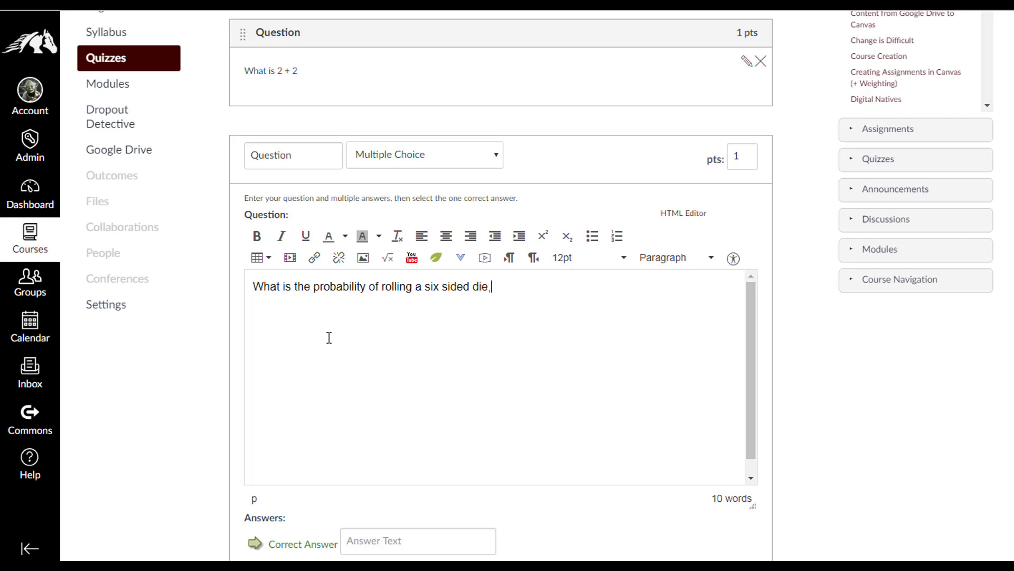
type("and getting a")
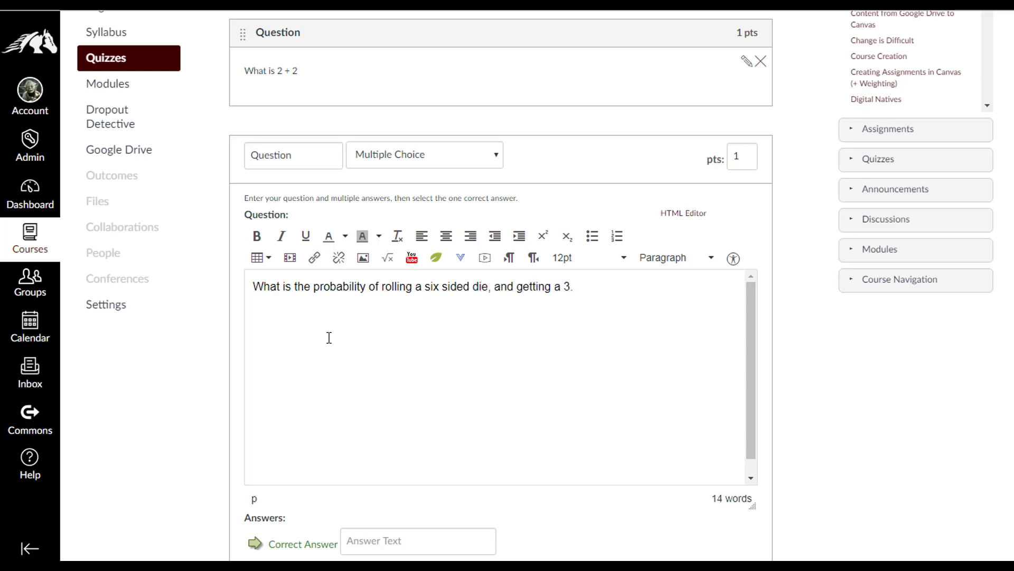
type(" 3.")
scroll(372, 385, "down", 4)
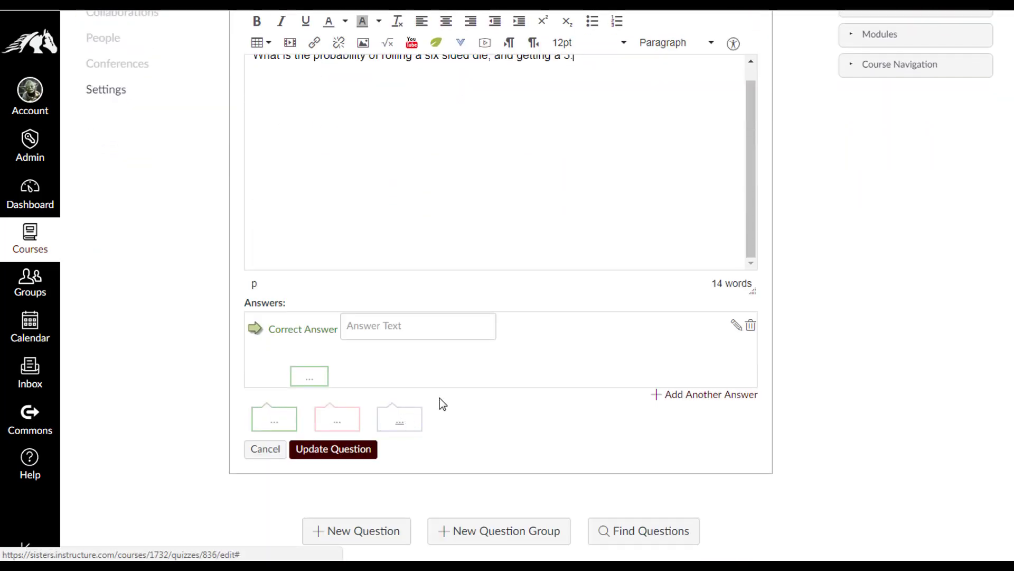
scroll(421, 360, "up", 5)
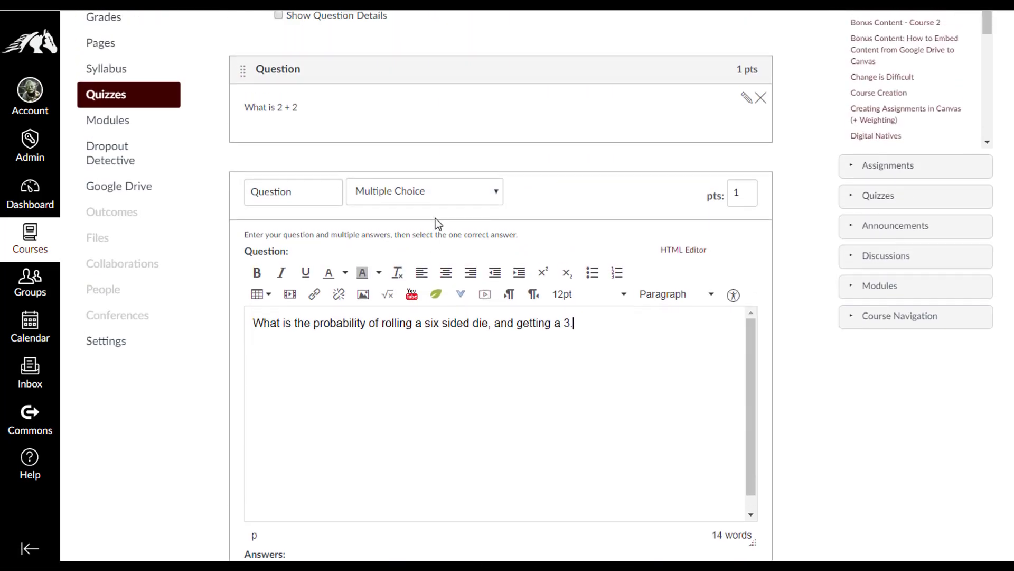
scroll(414, 340, "down", 5)
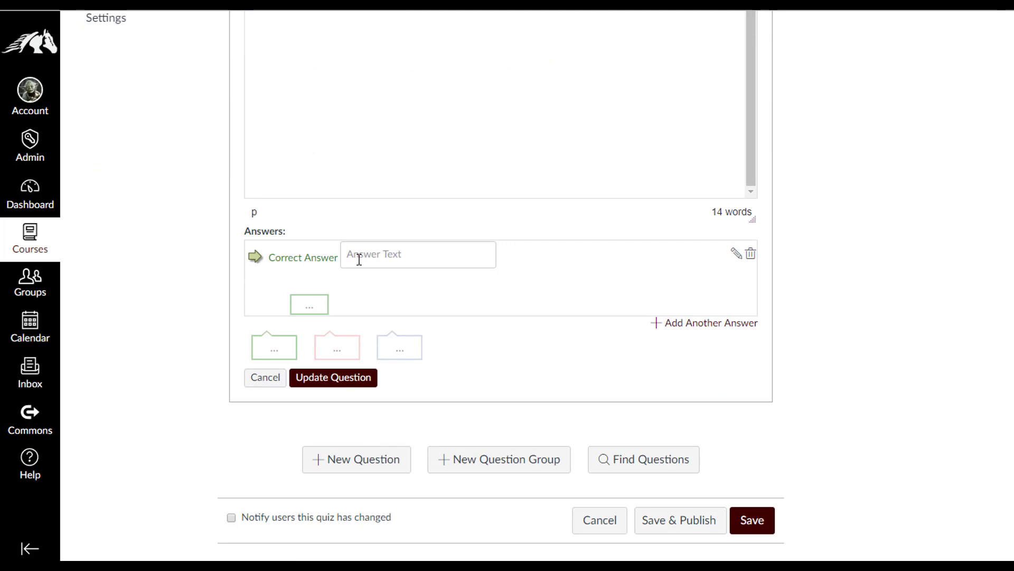
Enter answer choices 1/2, 1/3, 1/4 and 1/5
left_click(359, 259)
type("1/2")
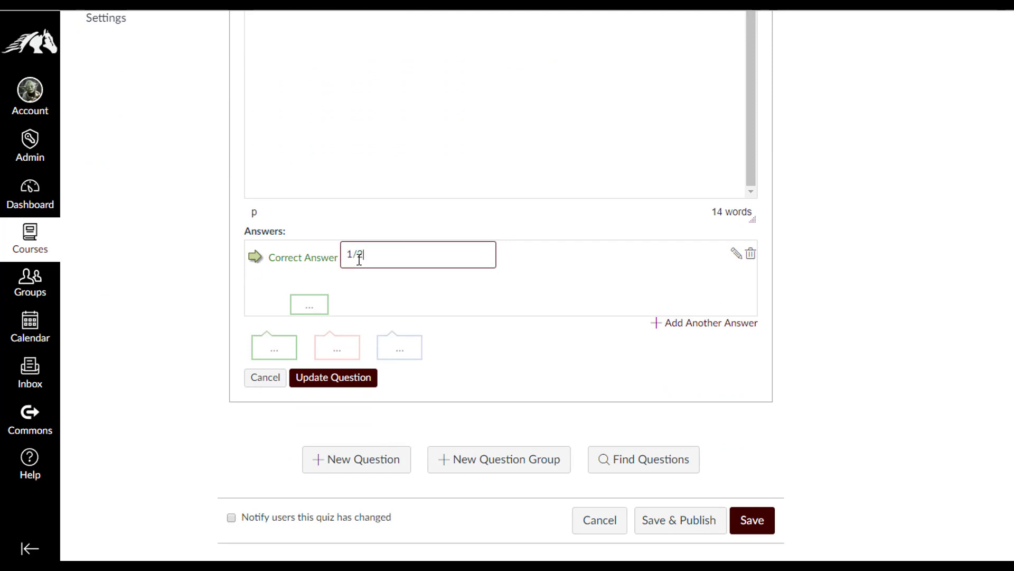
left_click(702, 323)
type("1/3")
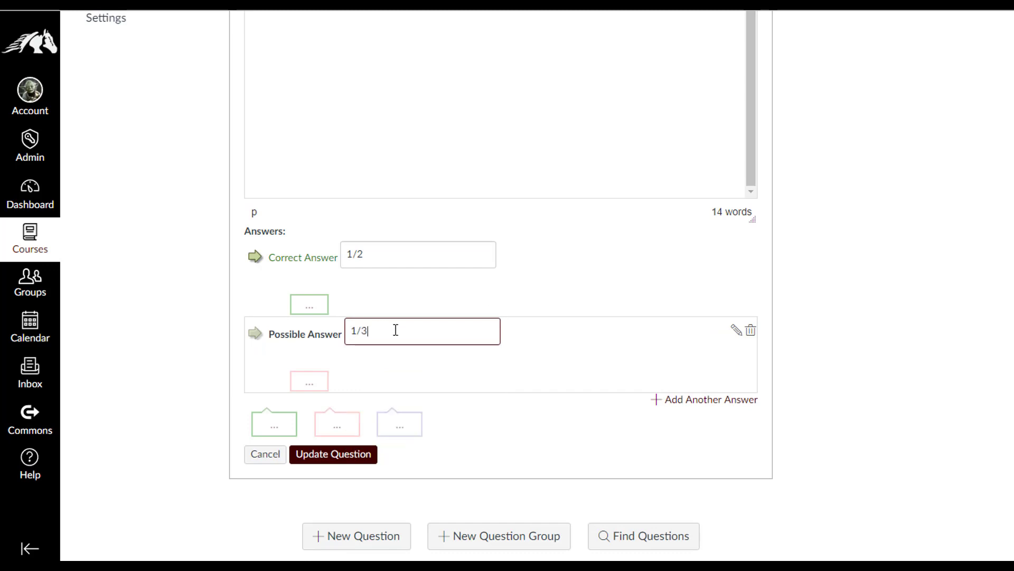
left_click(708, 401)
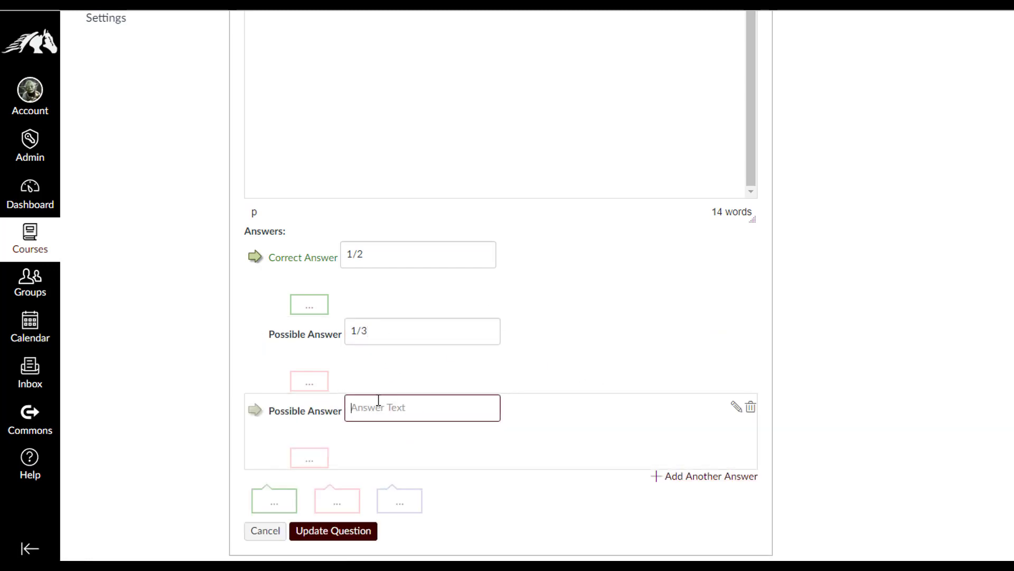
type("1/4")
left_click(668, 476)
left_click(374, 480)
type("1/5")
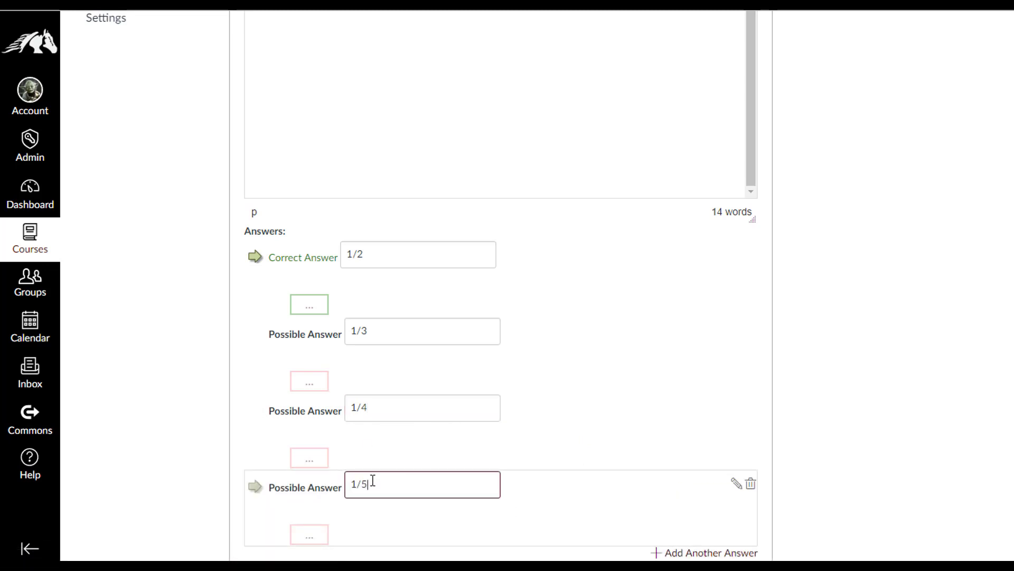
Add a fifth answer 1/6 and mark it as correct
scroll(464, 480, "down", 1)
scroll(464, 480, "down", 2)
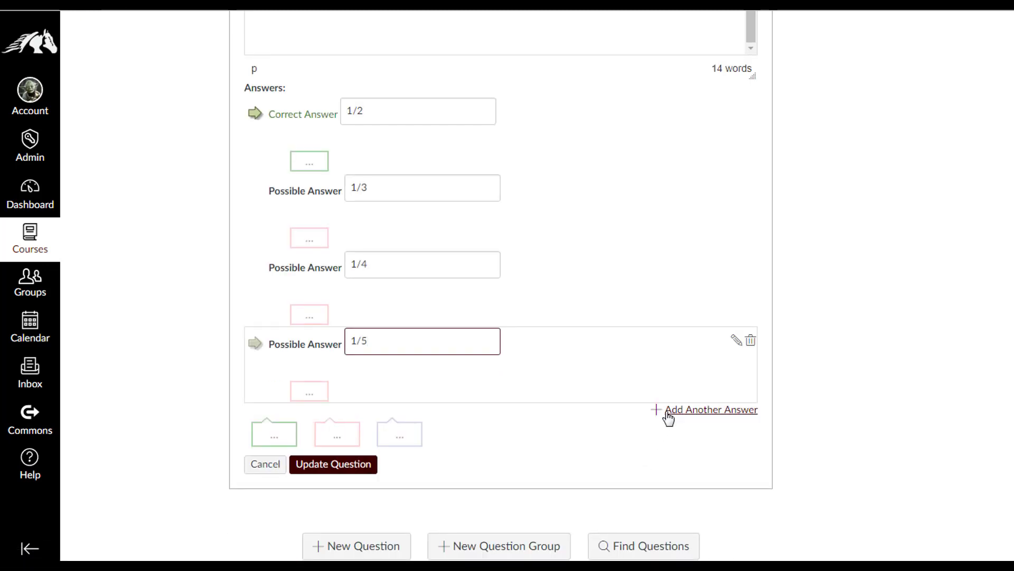
left_click(668, 415)
type("1/")
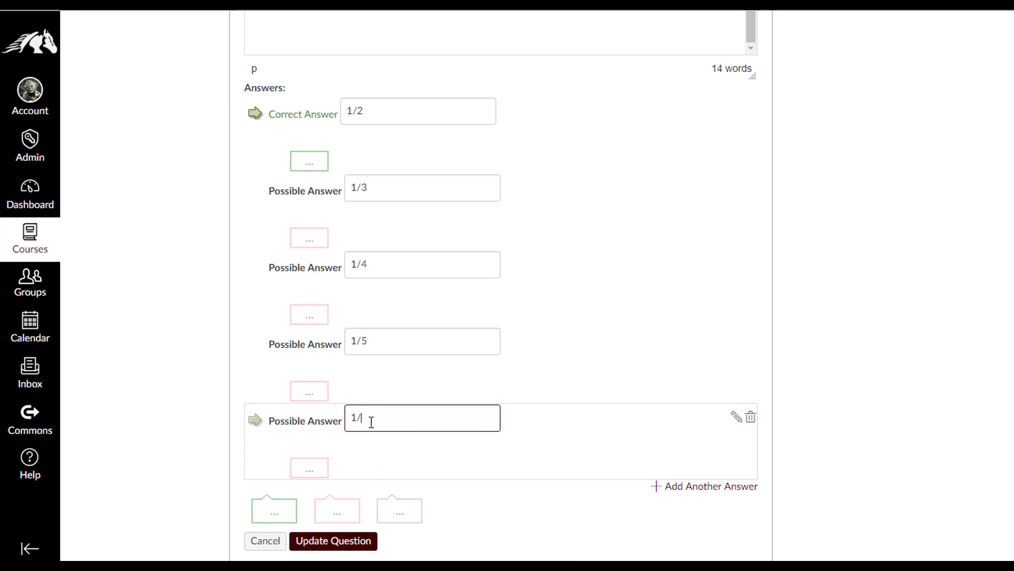
type("6")
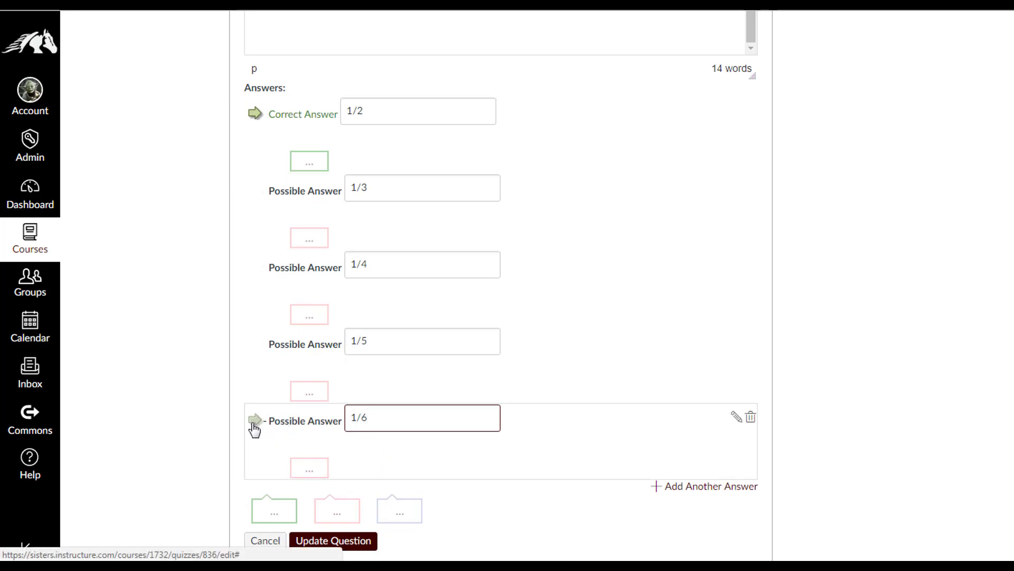
left_click(255, 423)
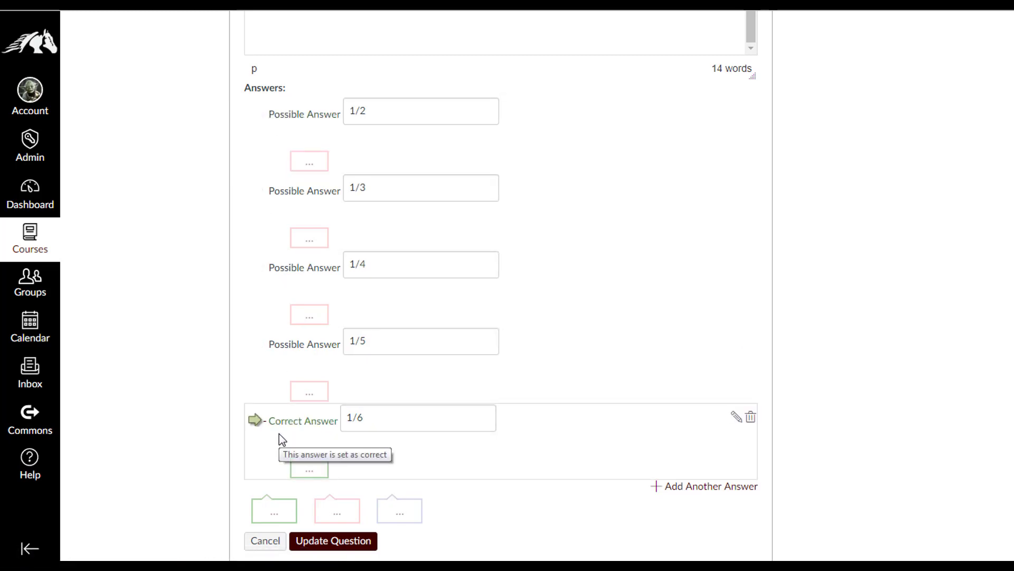
scroll(279, 438, "down", 3)
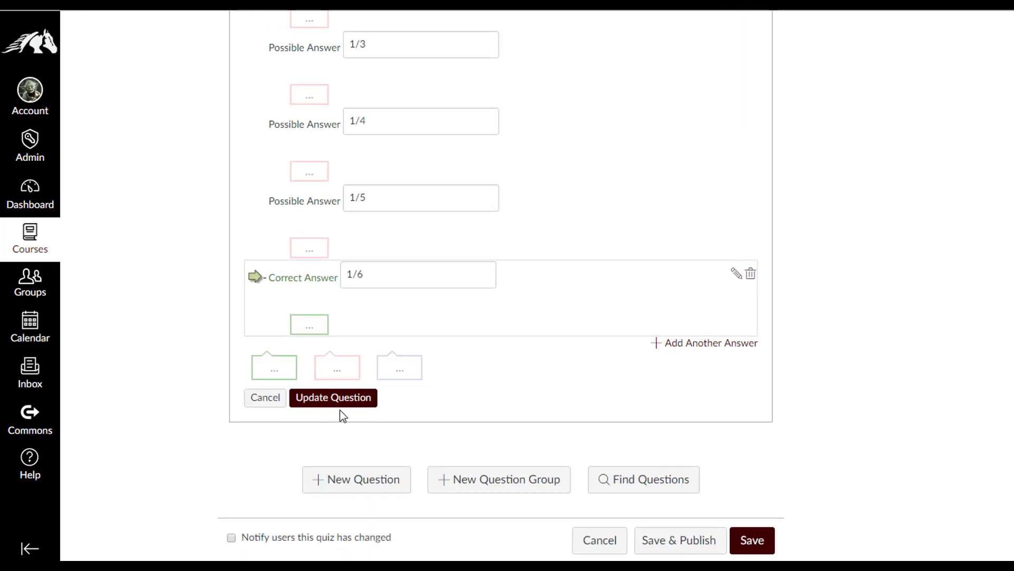
Save the die probability question and add a new Matching question
left_click(349, 408)
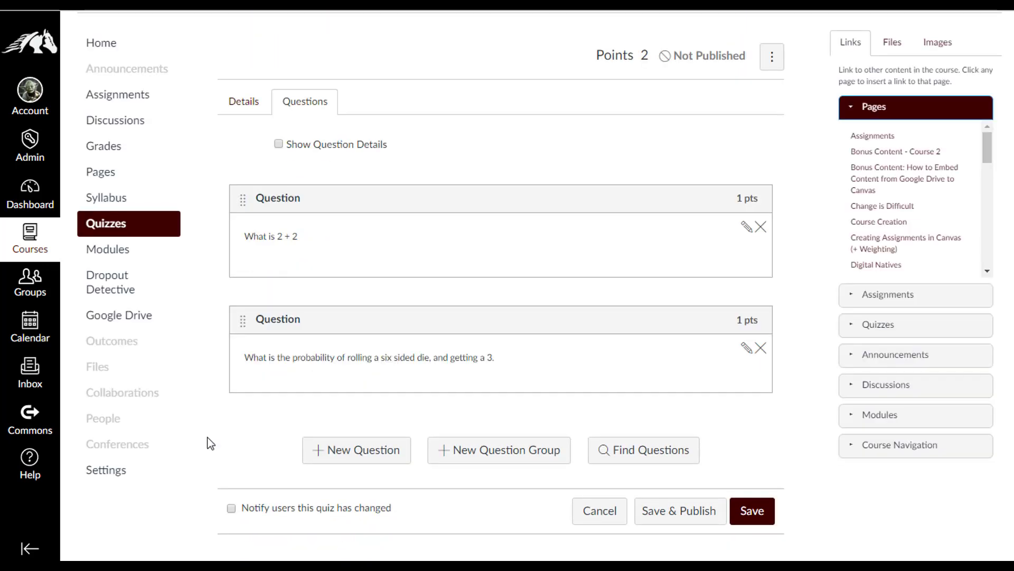
left_click(372, 452)
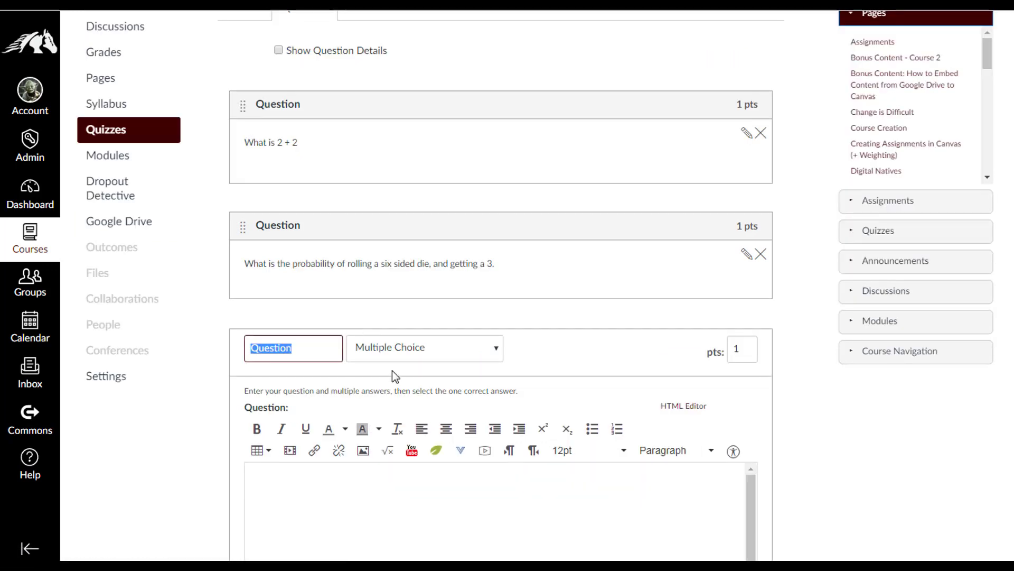
left_click(468, 353)
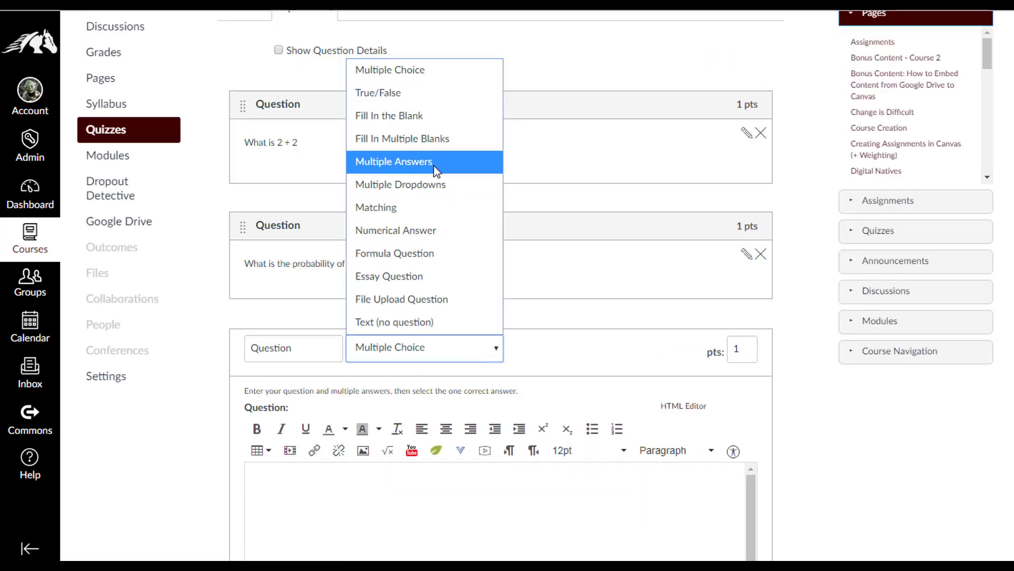
left_click(427, 207)
Write the prompt 'Match the correct answer with the problem'
scroll(381, 391, "down", 4)
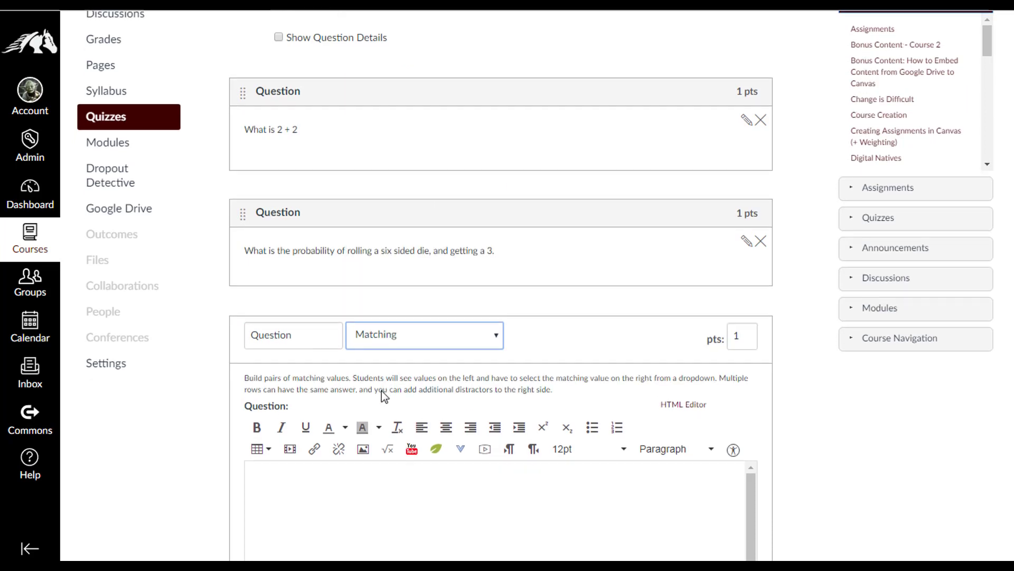
left_click(309, 300)
type("Match ")
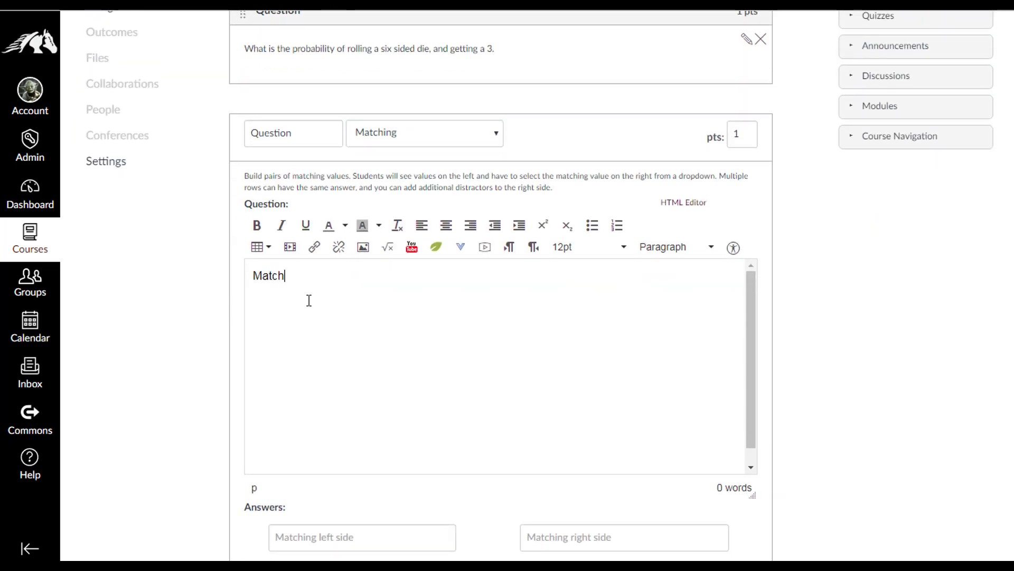
type("the c")
type("oore")
key("BackSpace")
key("BackSpace")
key("BackSpace")
type("rrect answer")
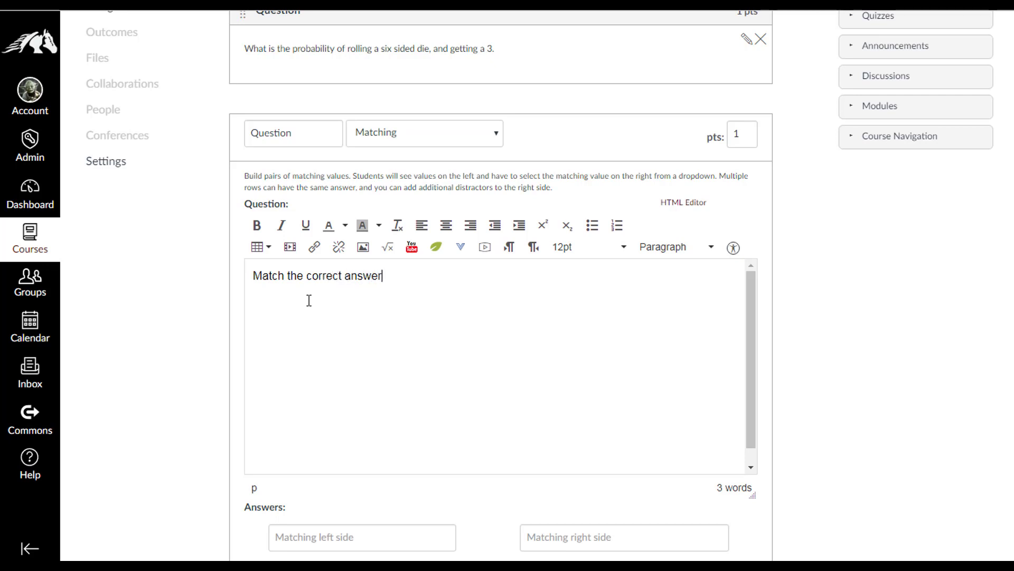
type(" with the problem!")
scroll(331, 356, "down", 3)
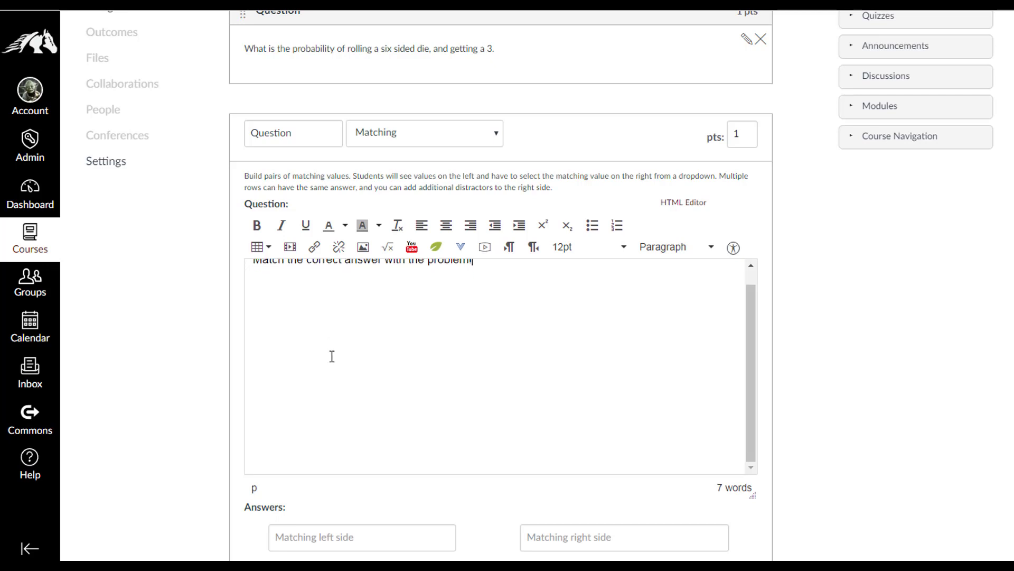
Enter the left-side match items 1+1, 2+2, 3+3 and 4+4
scroll(357, 430, "down", 3)
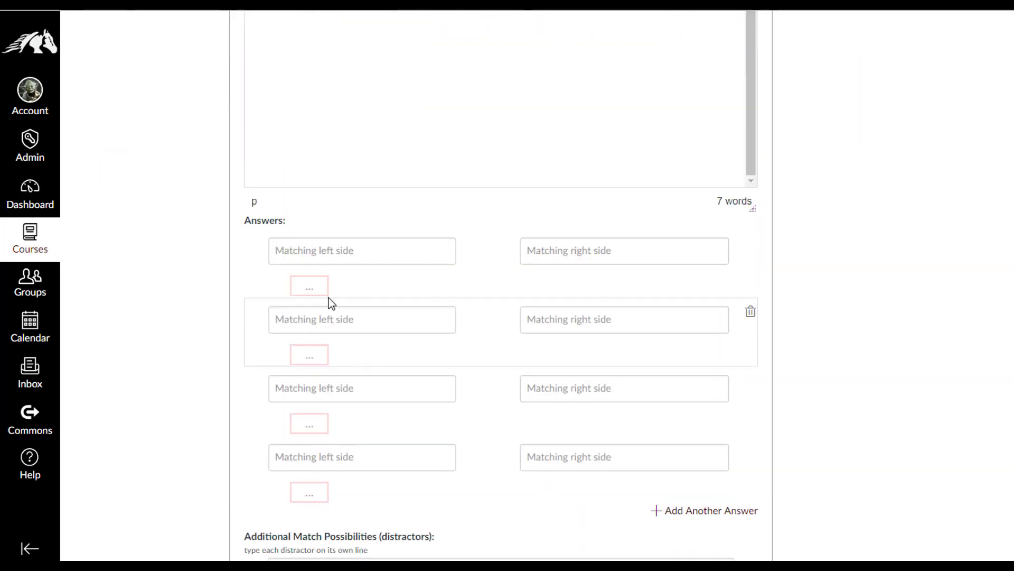
left_click(334, 252)
type("1+1")
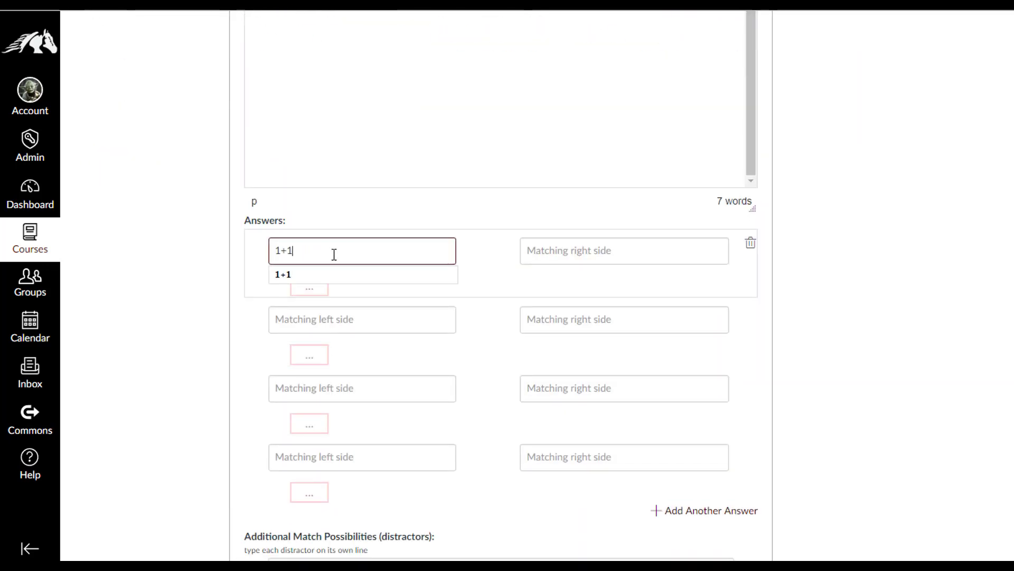
left_click(359, 319)
type("2+2")
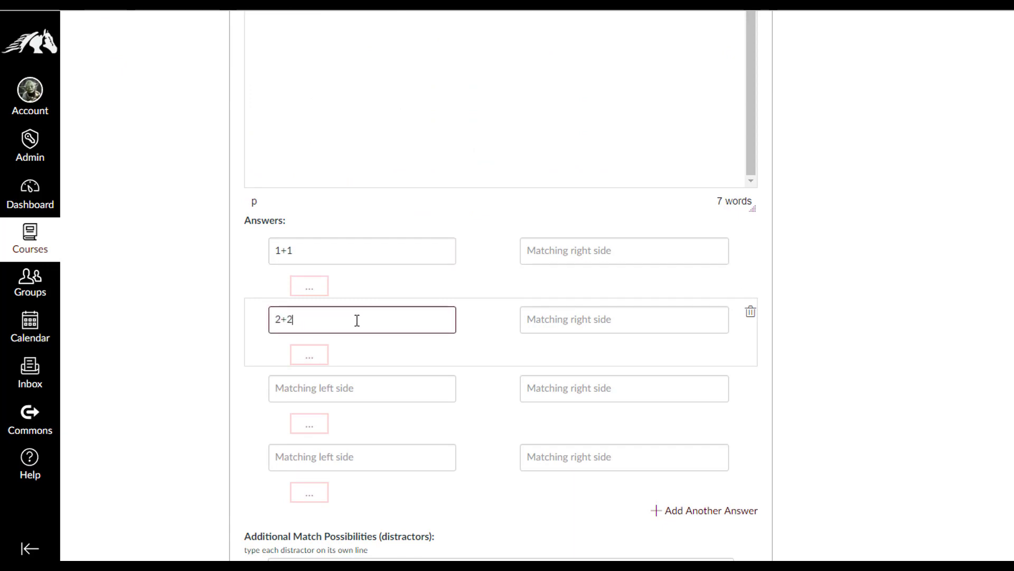
left_click(336, 384)
type("3+3")
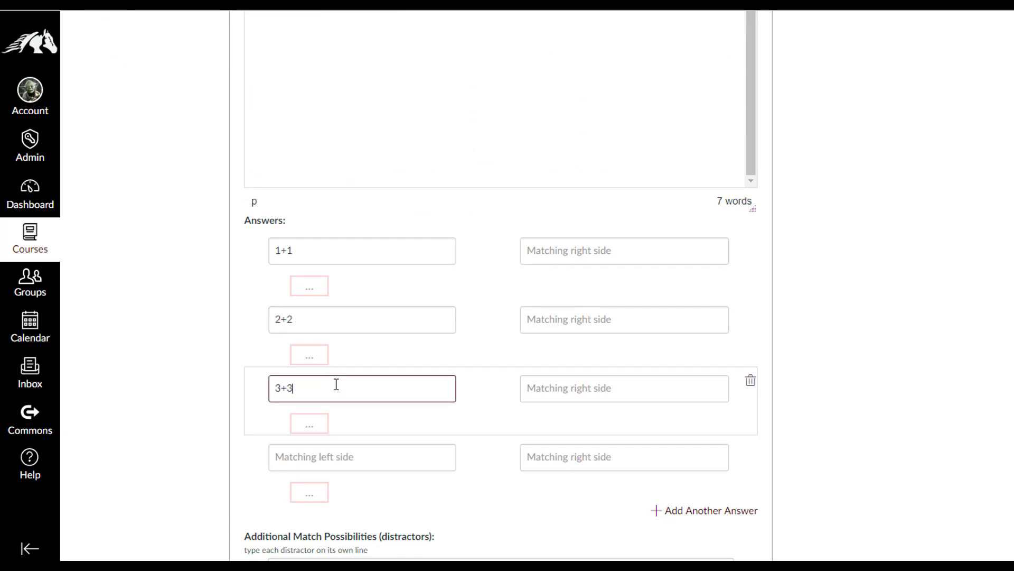
left_click(337, 455)
type("4+4")
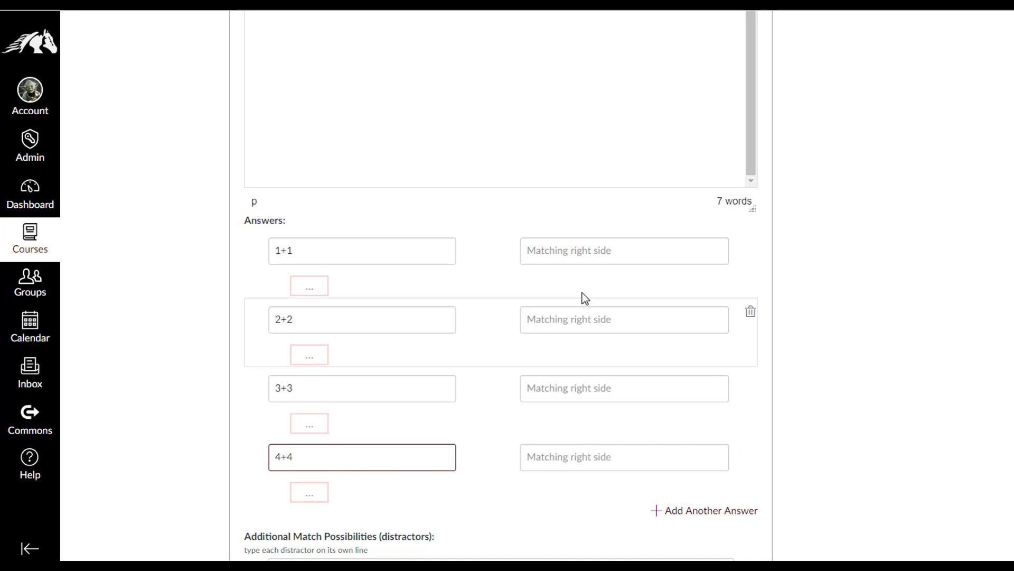
Enter the right-side answers 2, 4, 6 and 8 beside those items
left_click(580, 251)
type("2")
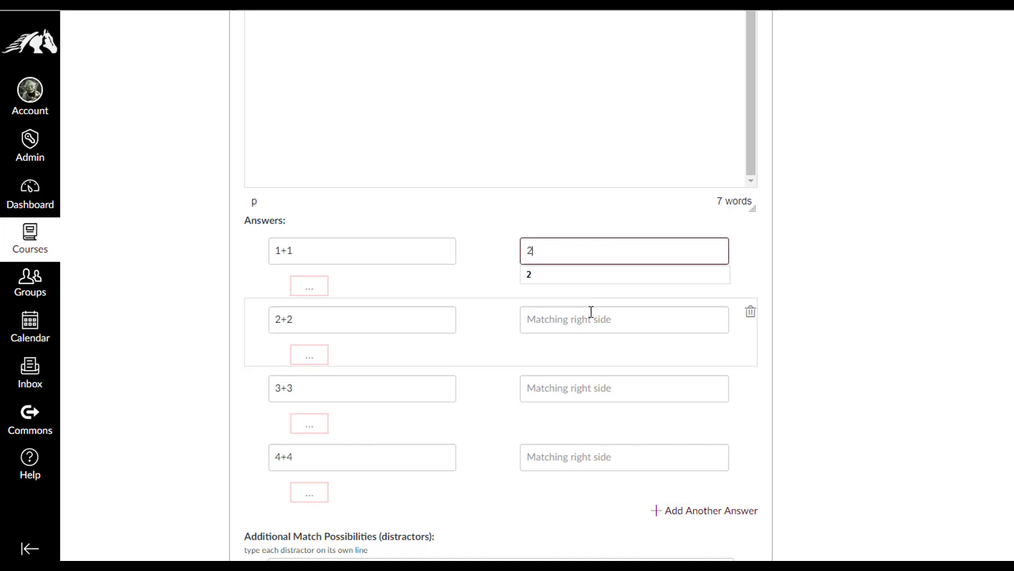
left_click(589, 318)
type("4")
left_click(585, 388)
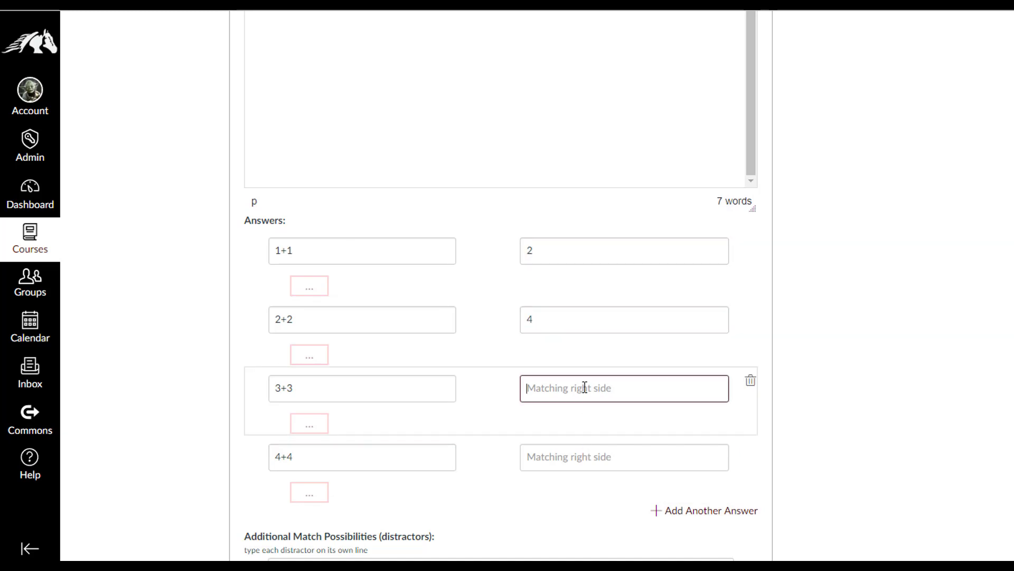
type("6")
left_click(572, 467)
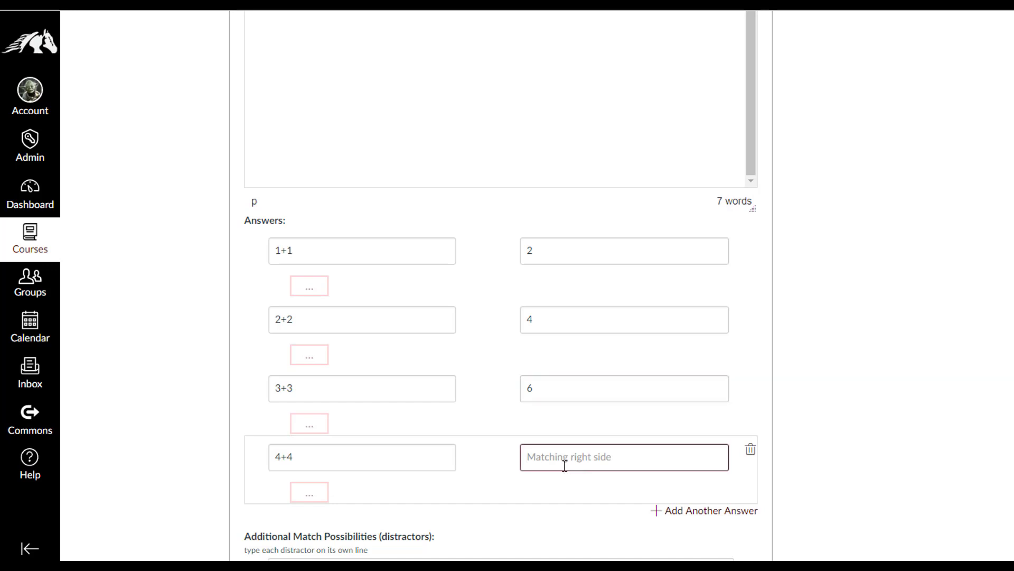
type("8")
scroll(559, 446, "down", 5)
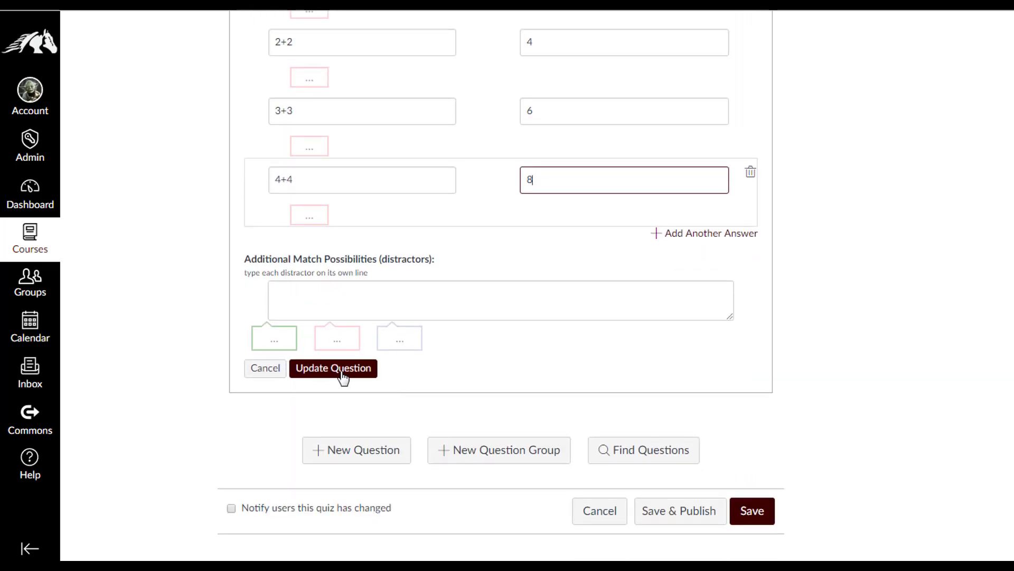
Save the matching question's answer pairs, then reopen the question for editing
left_click(341, 372)
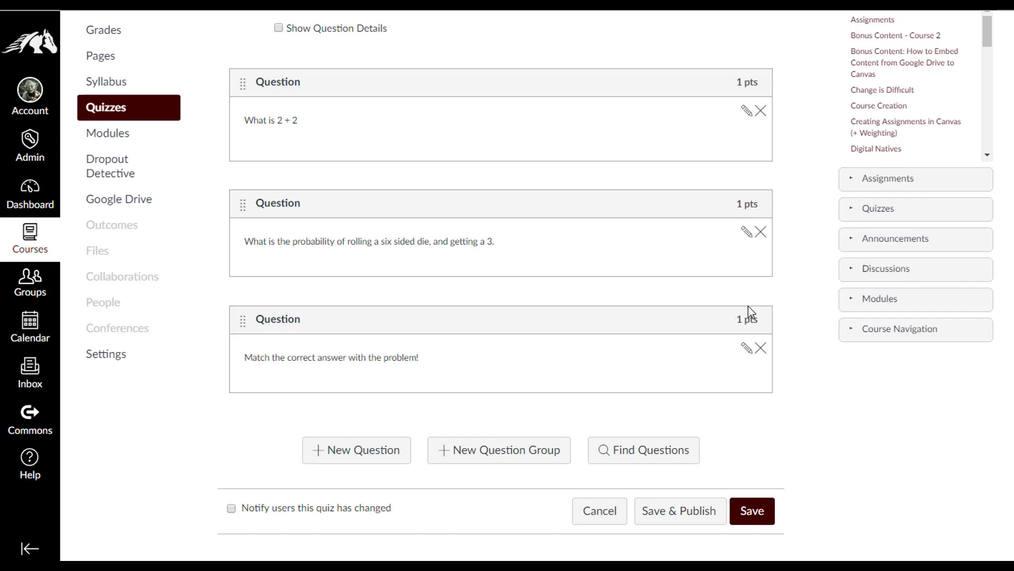
left_click(746, 349)
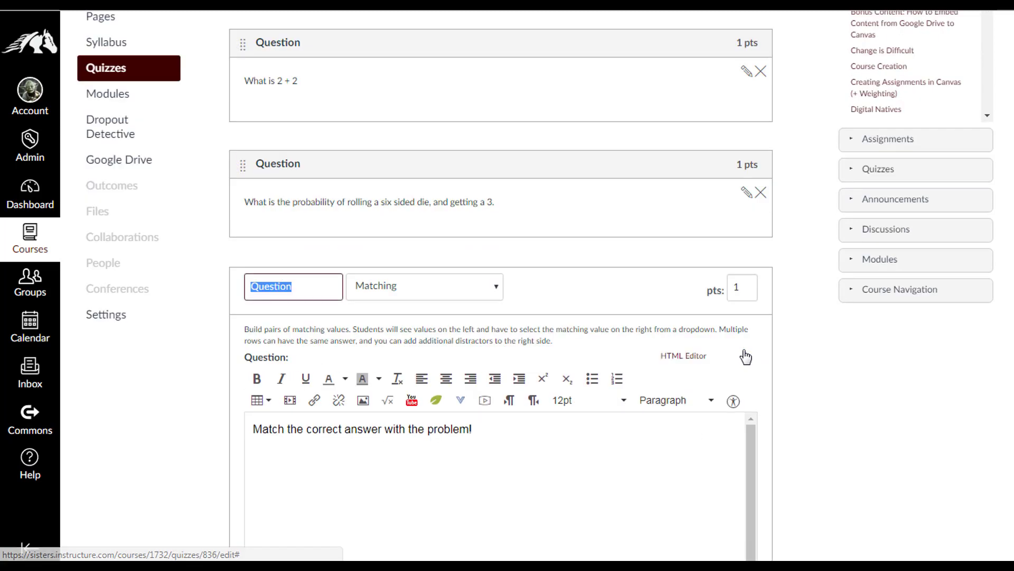
scroll(484, 409, "down", 3)
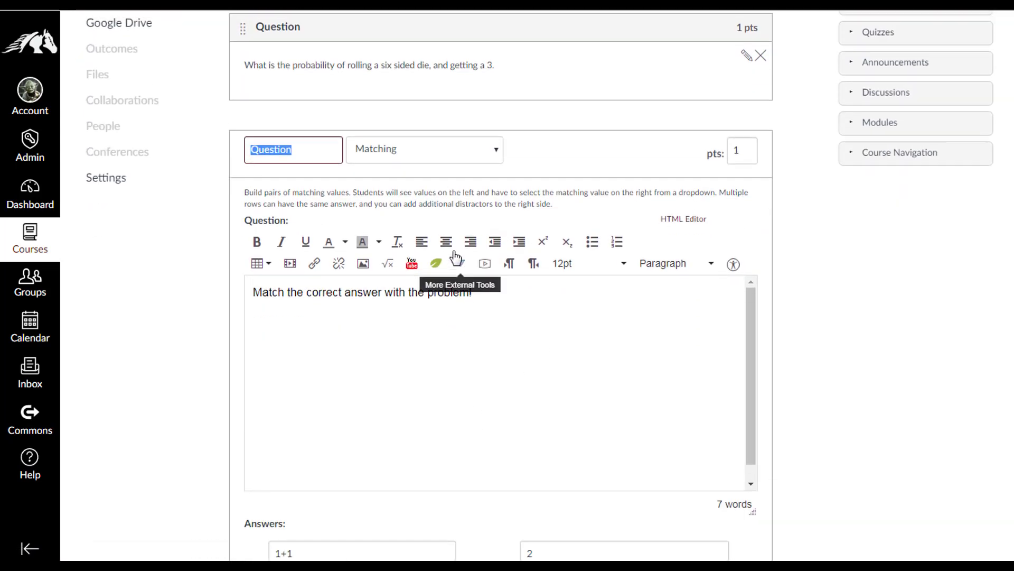
scroll(452, 256, "up", 4)
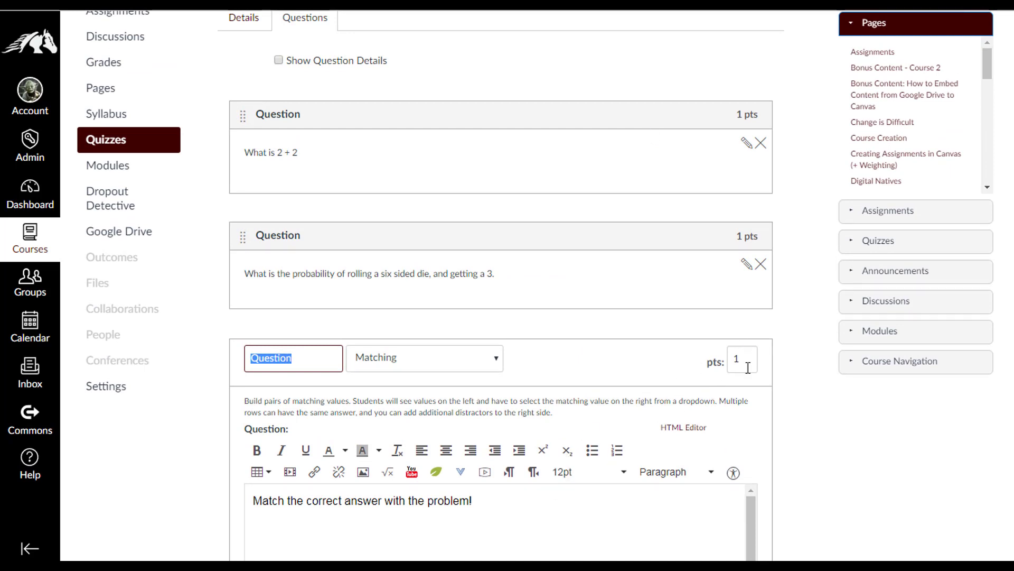
Set the matching question to 4 points and update it
left_click(715, 364)
type("4")
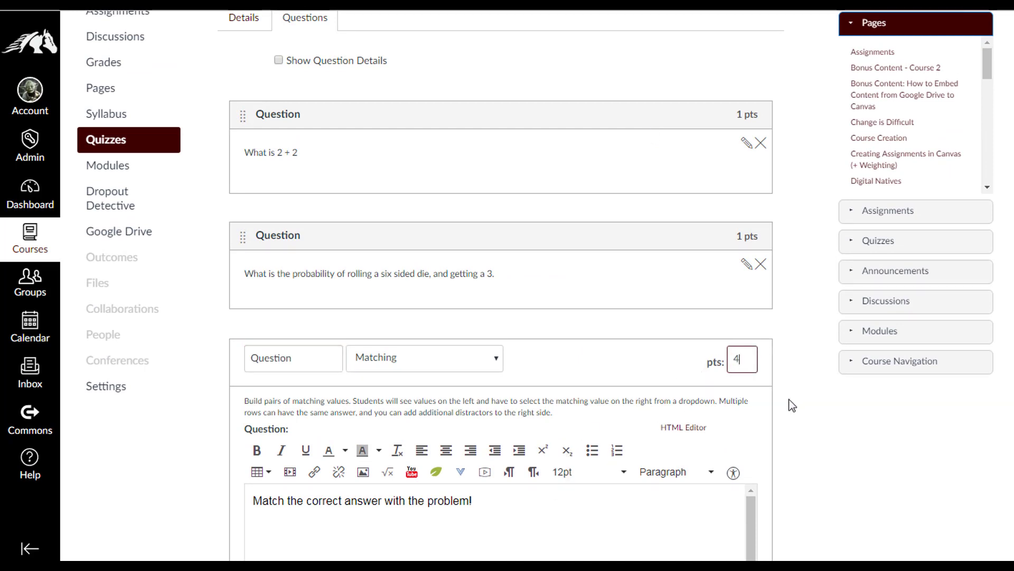
left_click(829, 411)
scroll(828, 411, "down", 7)
scroll(763, 418, "down", 6)
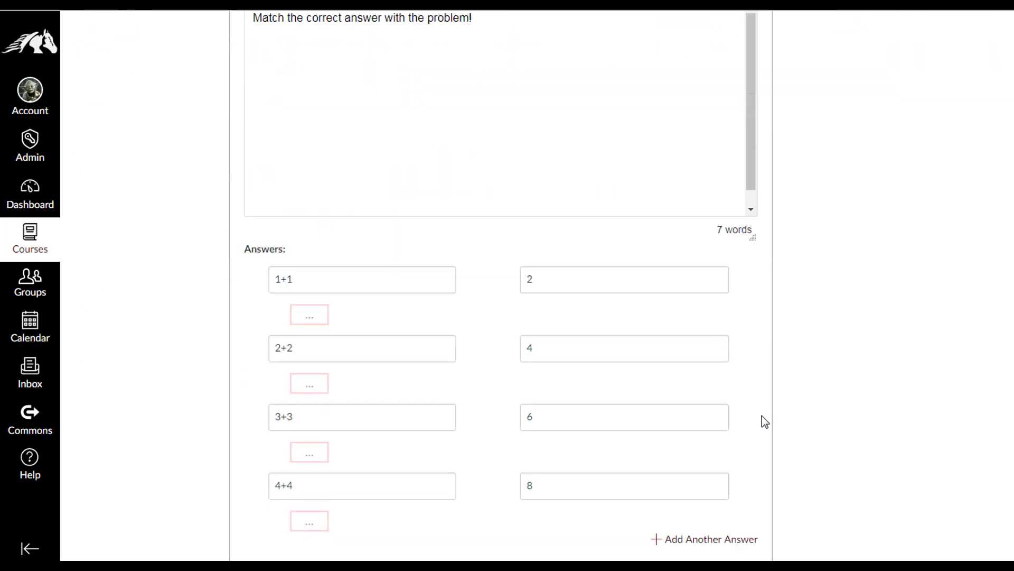
left_click(353, 517)
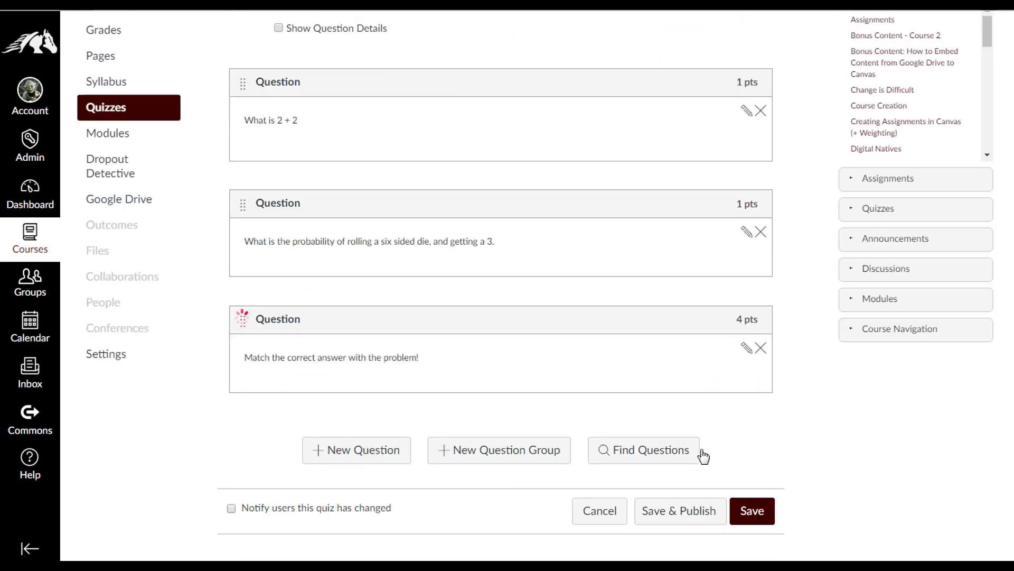
Save the Math Test quiz to return to its 6-point overview
left_click(755, 515)
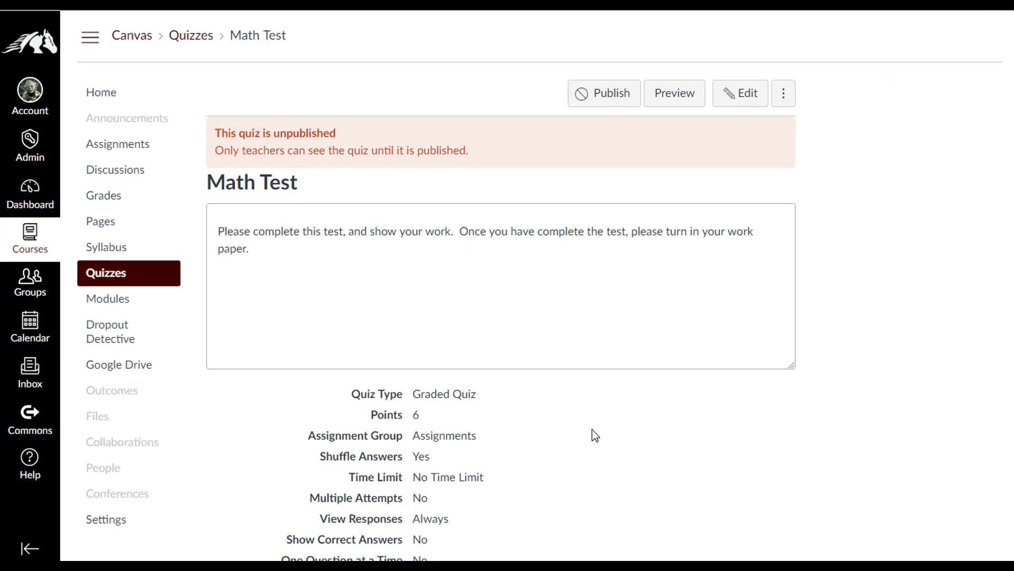
Preview the quiz, answering 4 for 2 + 2 and 1/6 for the die probability
left_click(681, 101)
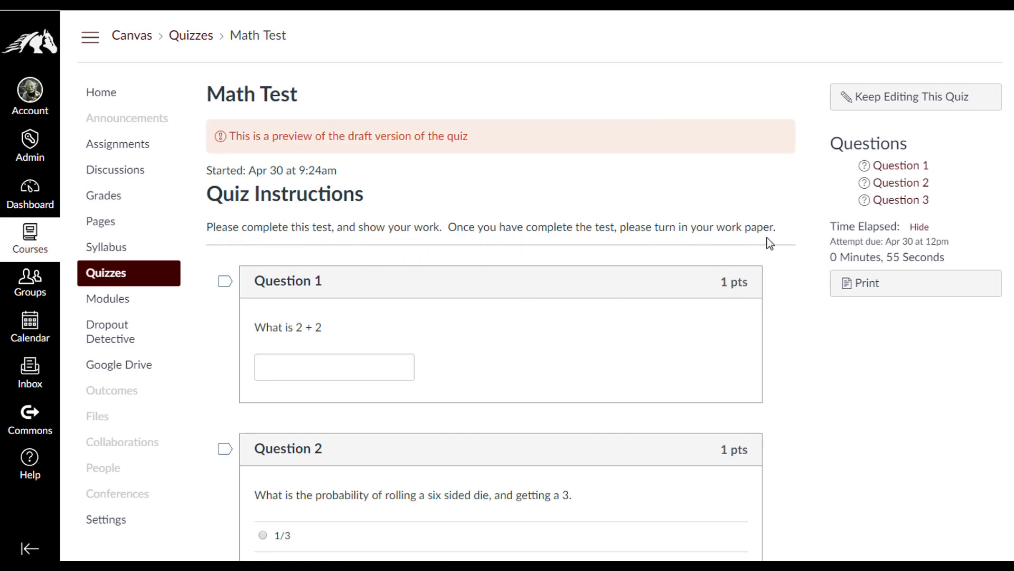
scroll(755, 248, "down", 1)
left_click(303, 300)
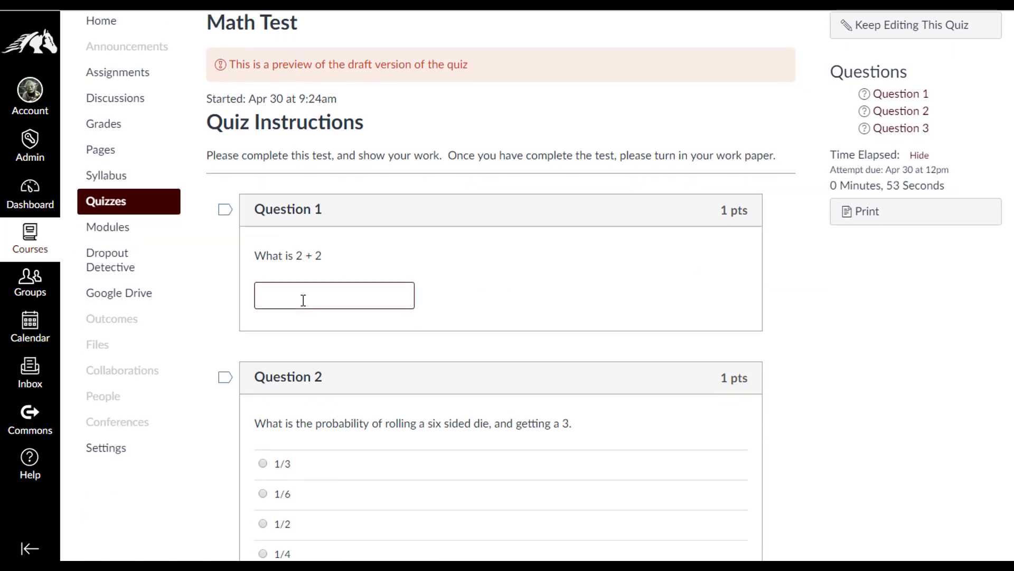
type("4")
scroll(507, 307, "down", 1)
scroll(506, 307, "down", 2)
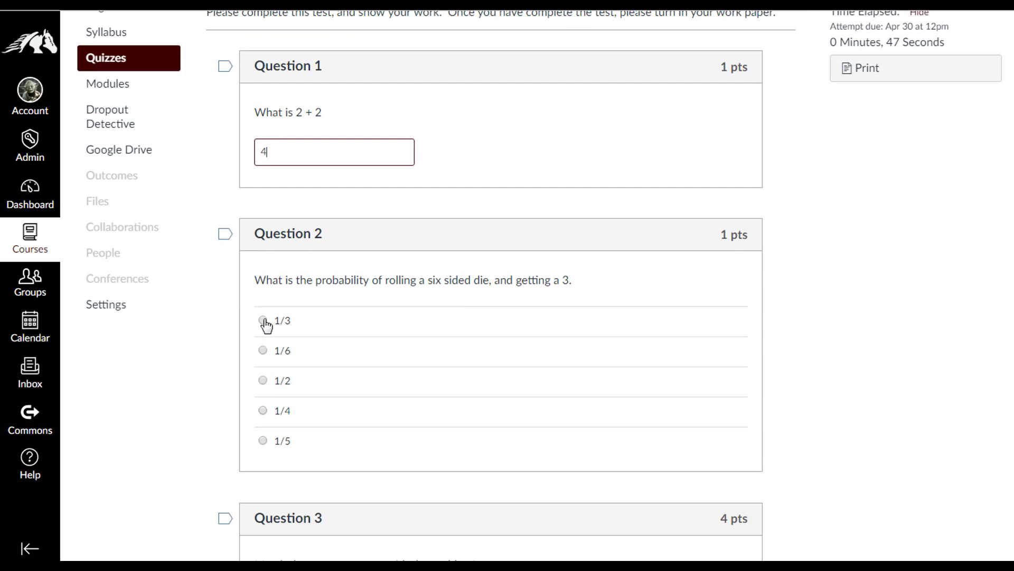
left_click(263, 356)
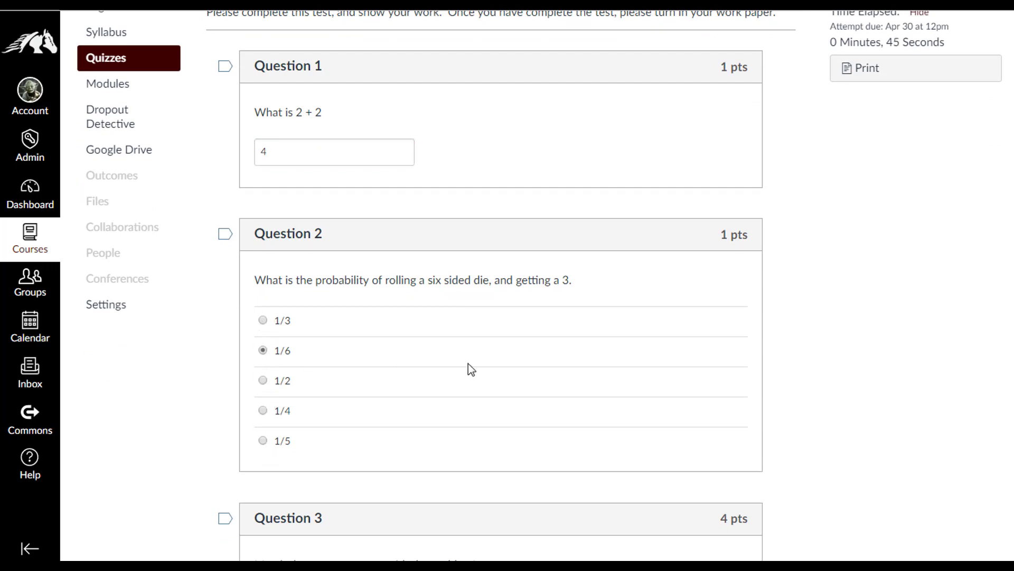
Match 1+1, 2+2, 3+3, 4+4 with 2, 4, 6, 8 and submit the attempt
scroll(477, 366, "down", 1)
scroll(477, 366, "down", 3)
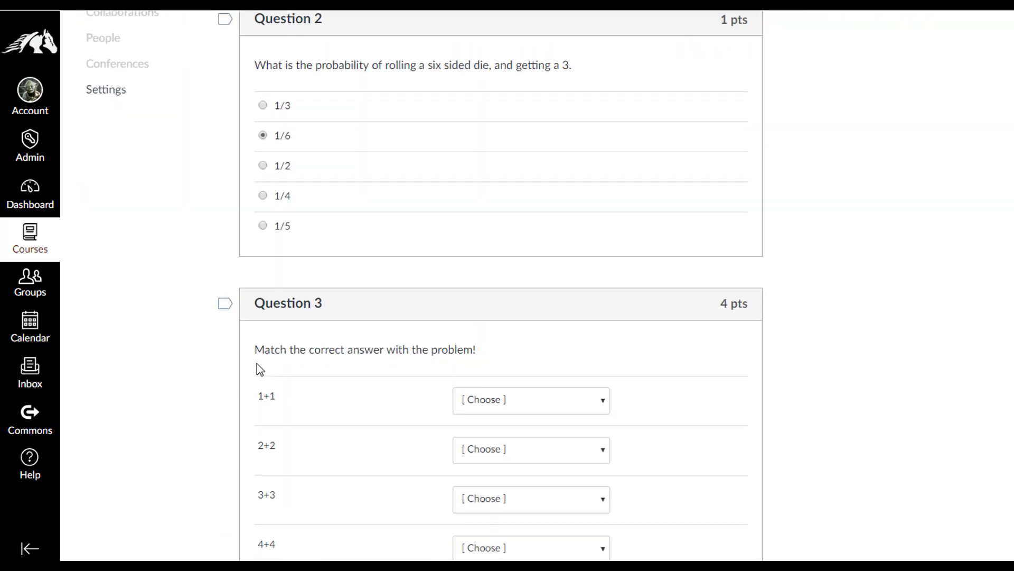
scroll(478, 356, "down", 1)
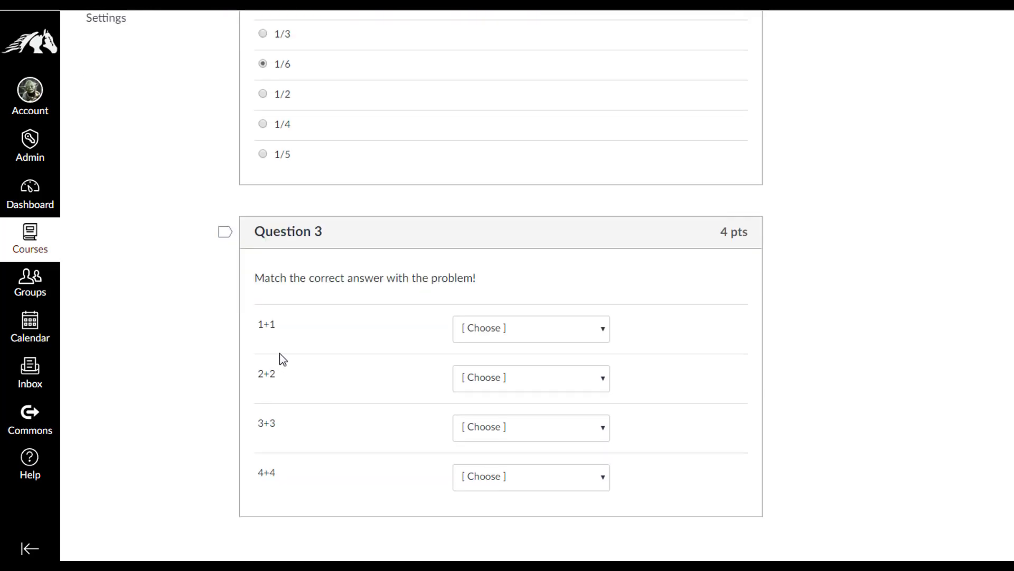
left_click(560, 331)
left_click(502, 378)
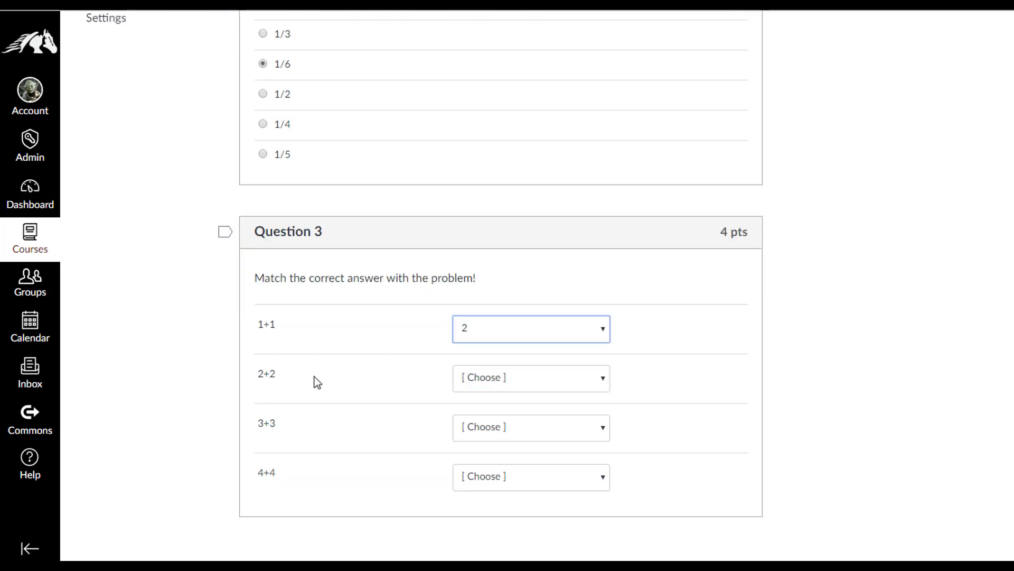
left_click(593, 377)
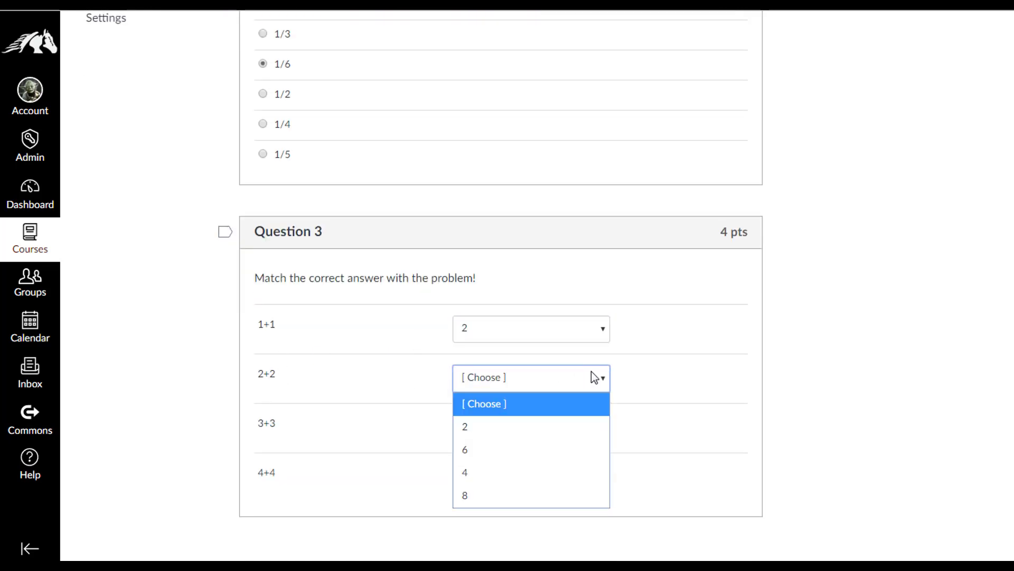
left_click(516, 472)
left_click(594, 434)
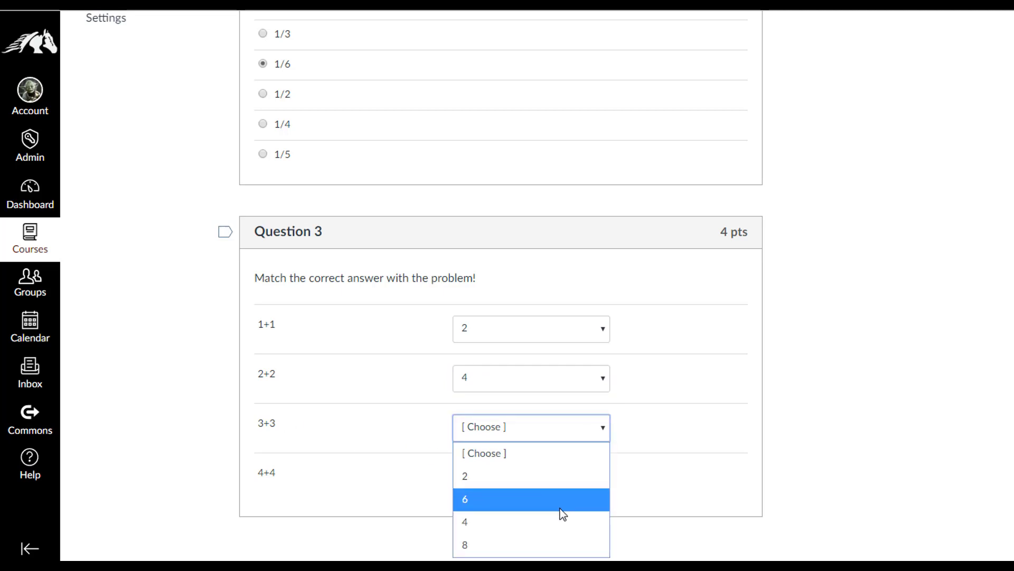
left_click(561, 501)
left_click(583, 476)
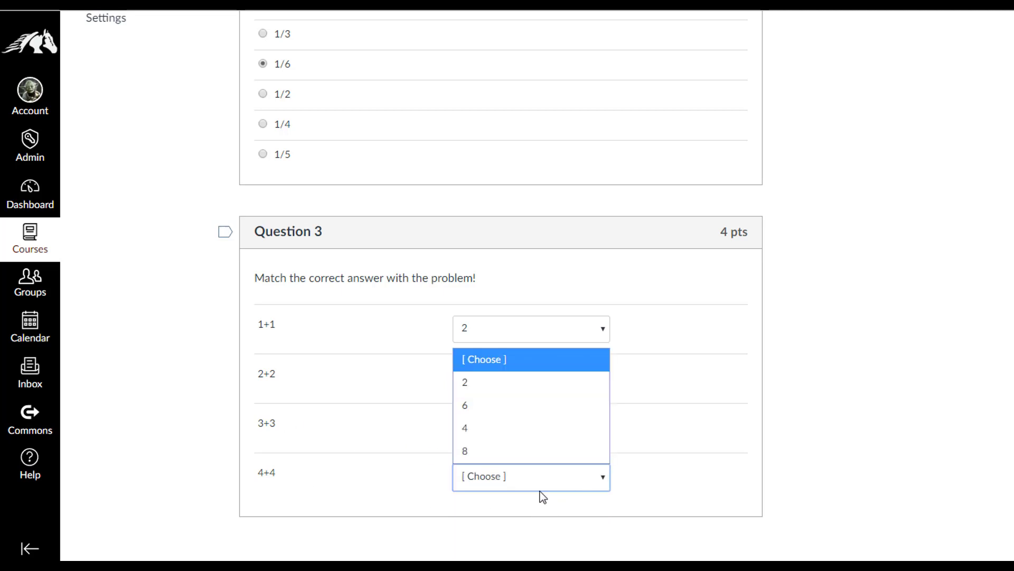
left_click(503, 447)
scroll(858, 401, "down", 2)
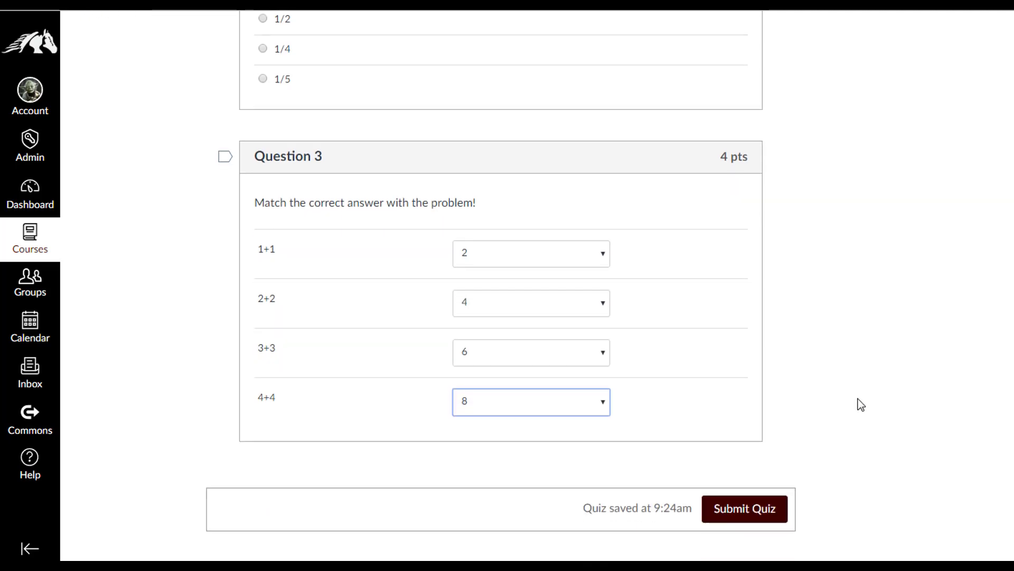
left_click(761, 511)
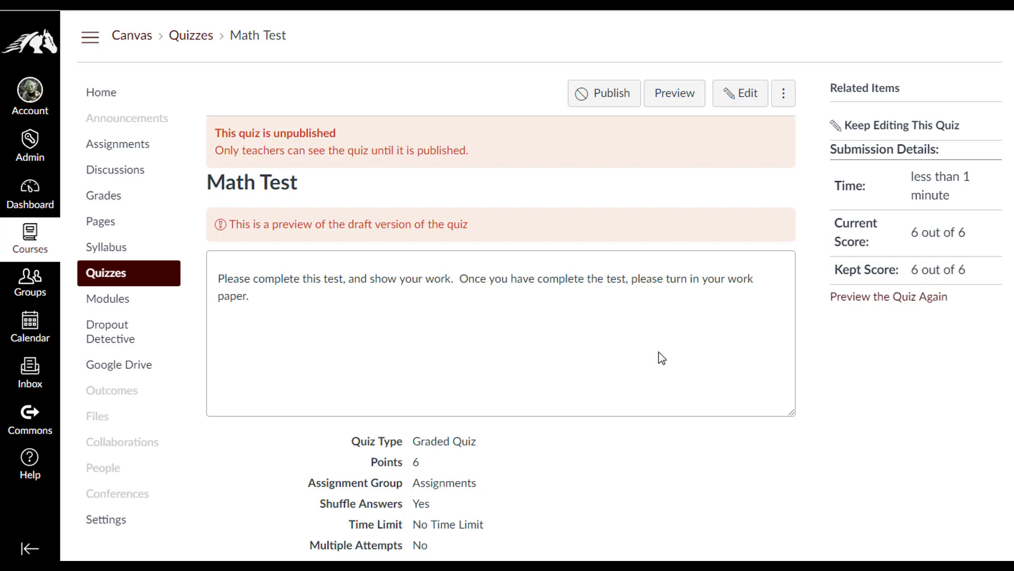
Scroll through the preview results to confirm the 6/6 score and each question's points
scroll(658, 352, "down", 5)
scroll(658, 352, "down", 9)
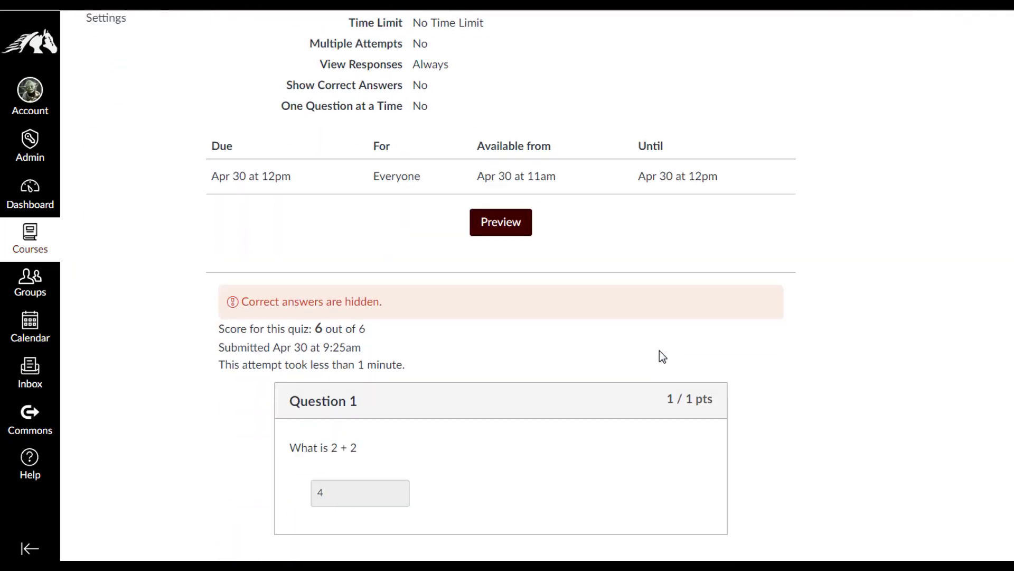
scroll(659, 351, "down", 8)
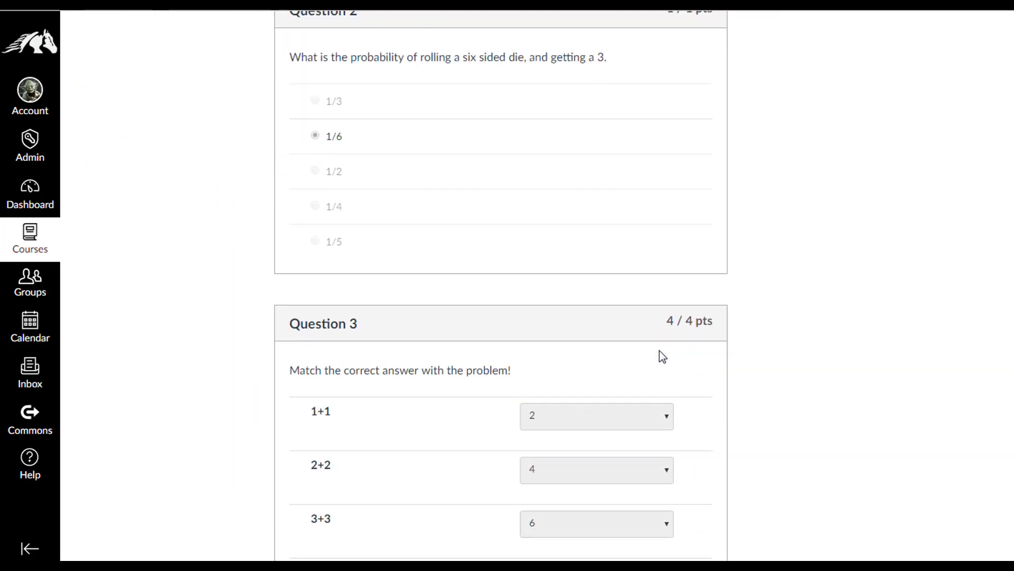
scroll(738, 350, "up", 12)
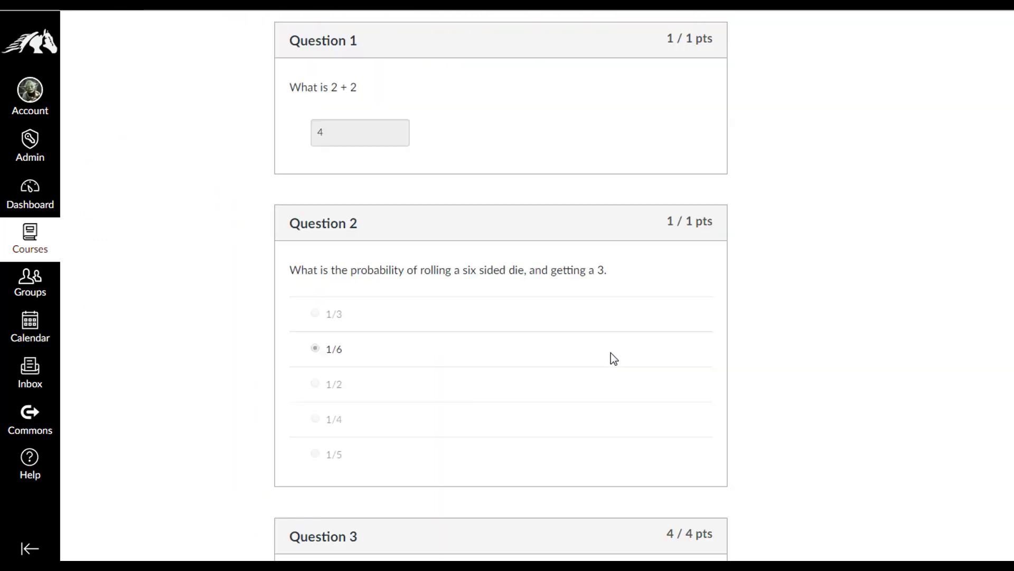
scroll(644, 348, "up", 8)
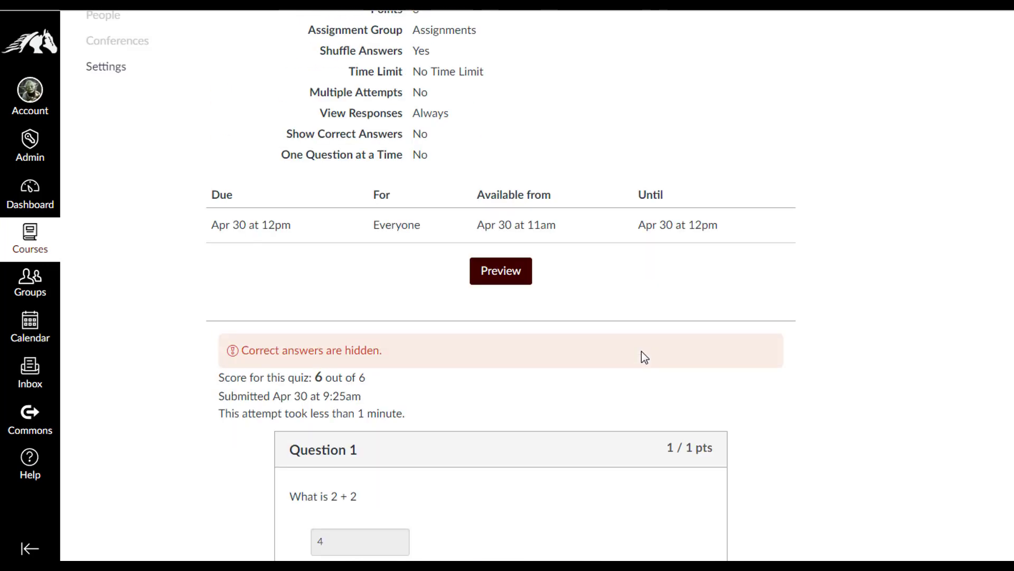
scroll(645, 356, "up", 3)
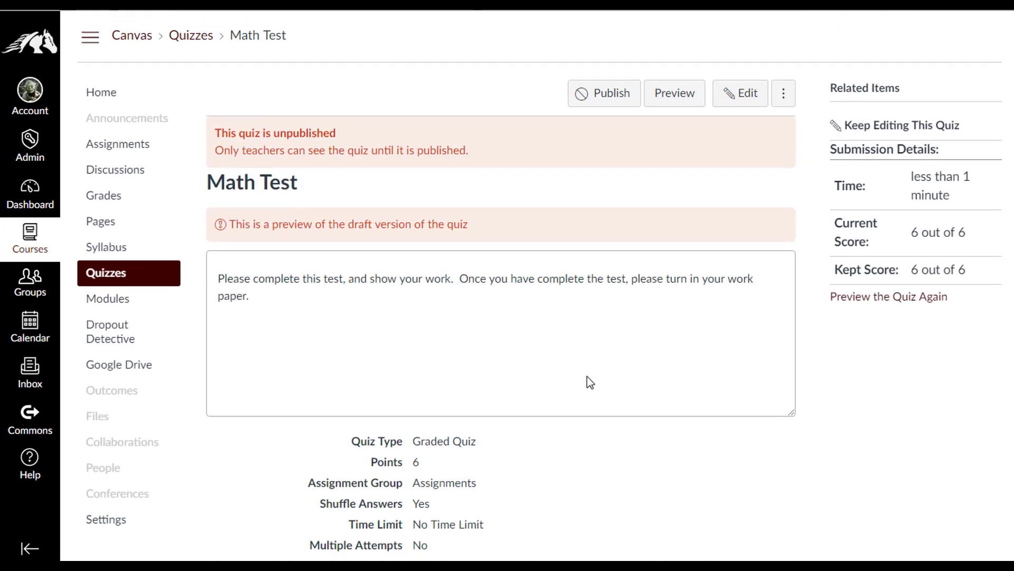